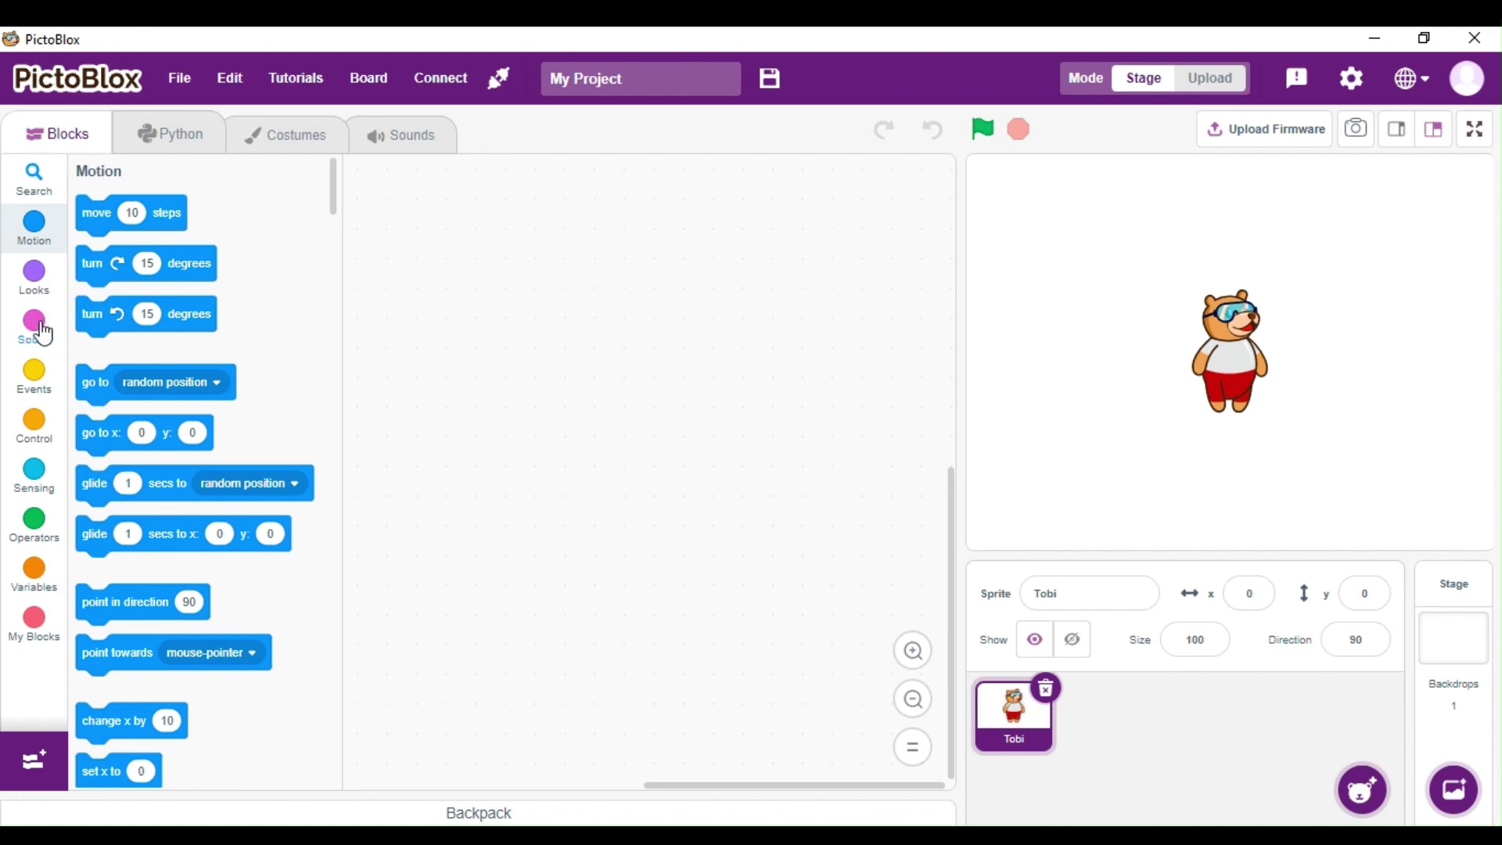
# Show the Sound category blocks in the palette.
pyautogui.click(35, 324)
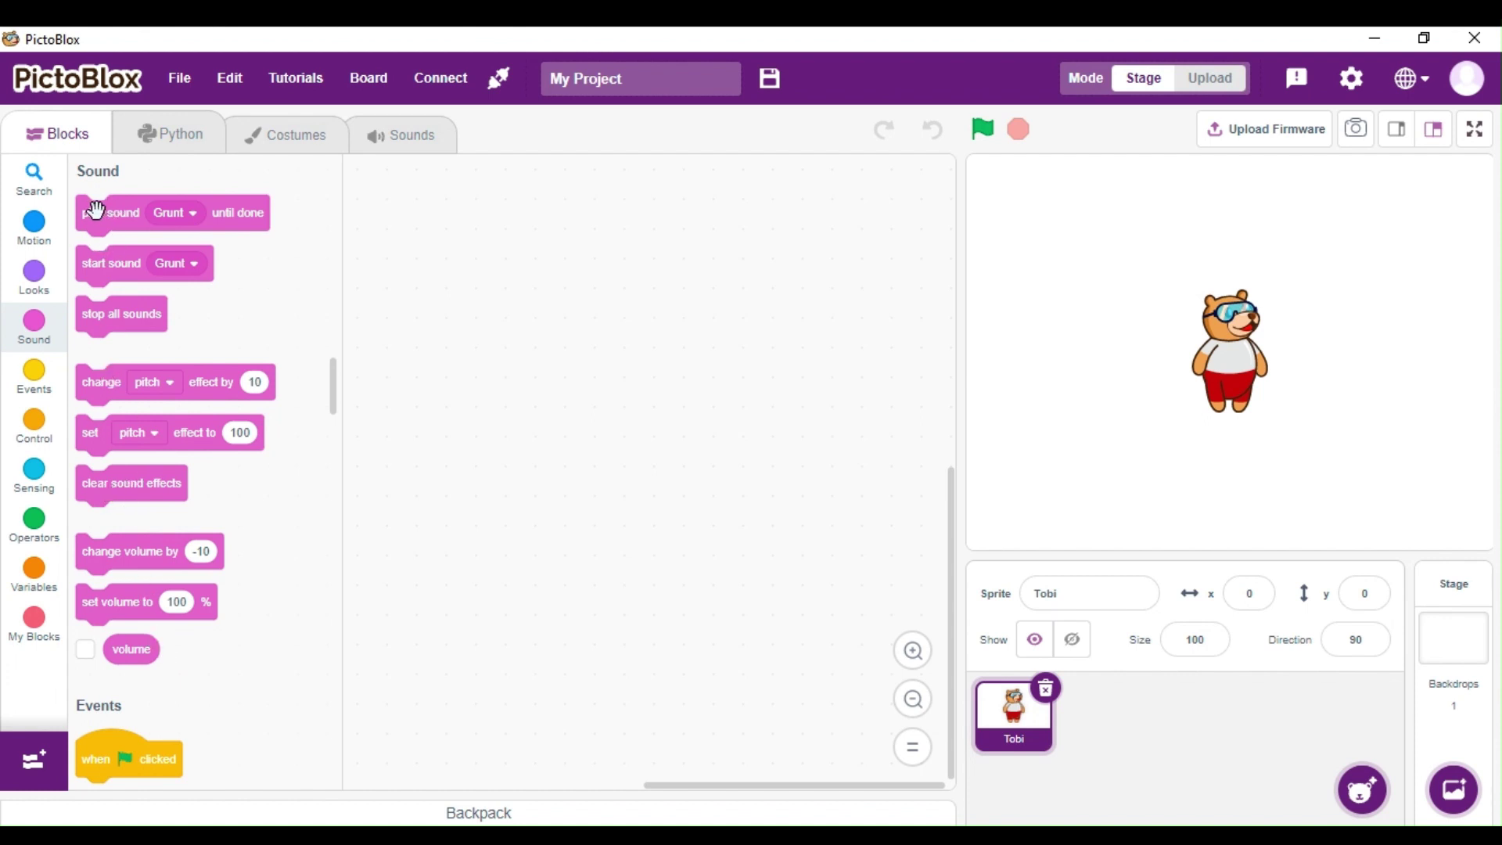
# Place a 'play sound Grunt until done' block and check its sound choices.
pyautogui.moveTo(94, 212); pyautogui.dragTo(577, 281)
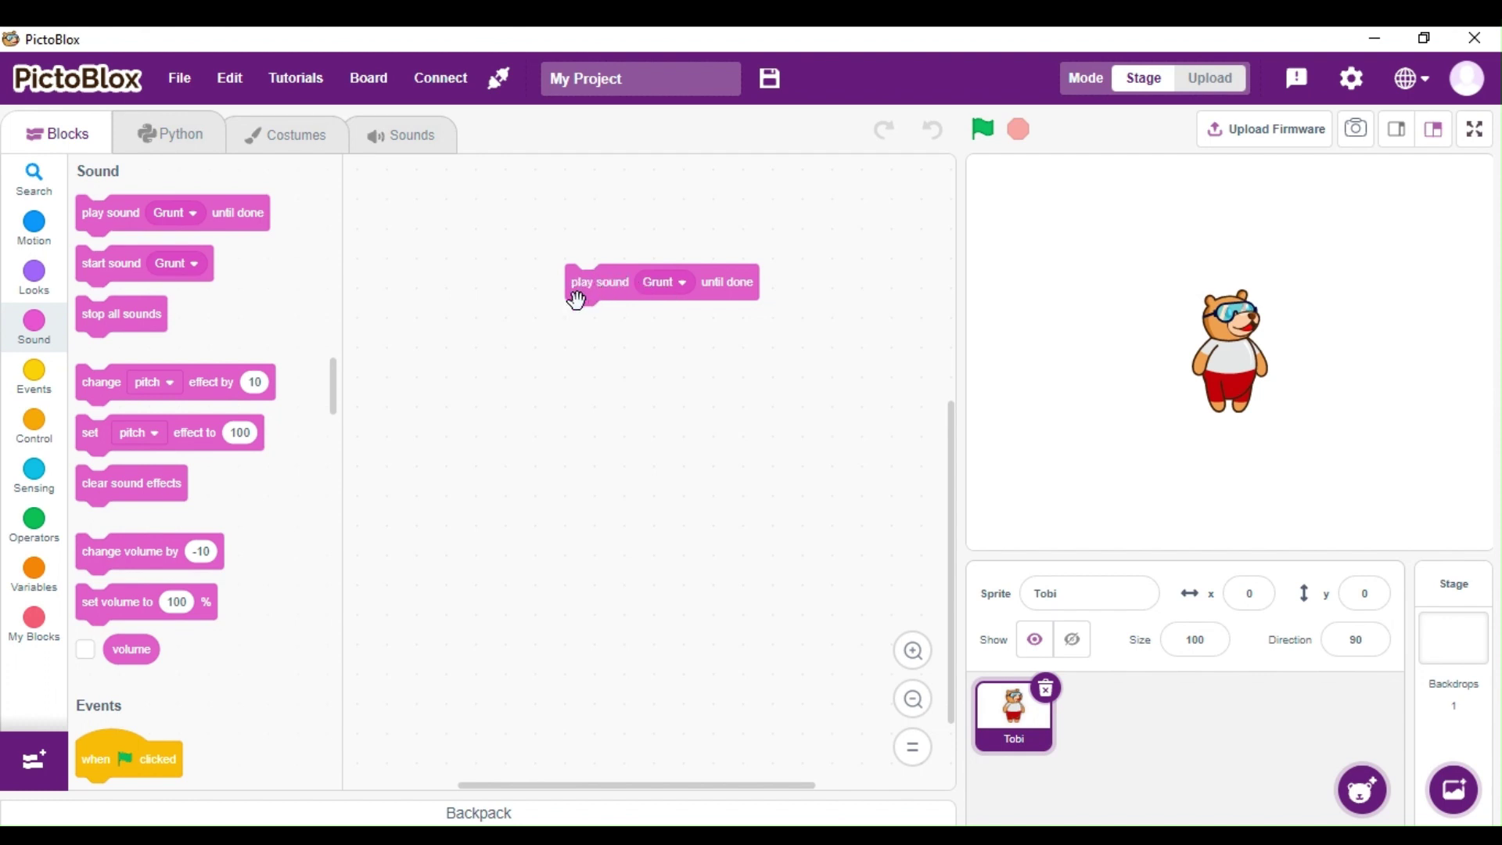
pyautogui.click(674, 290)
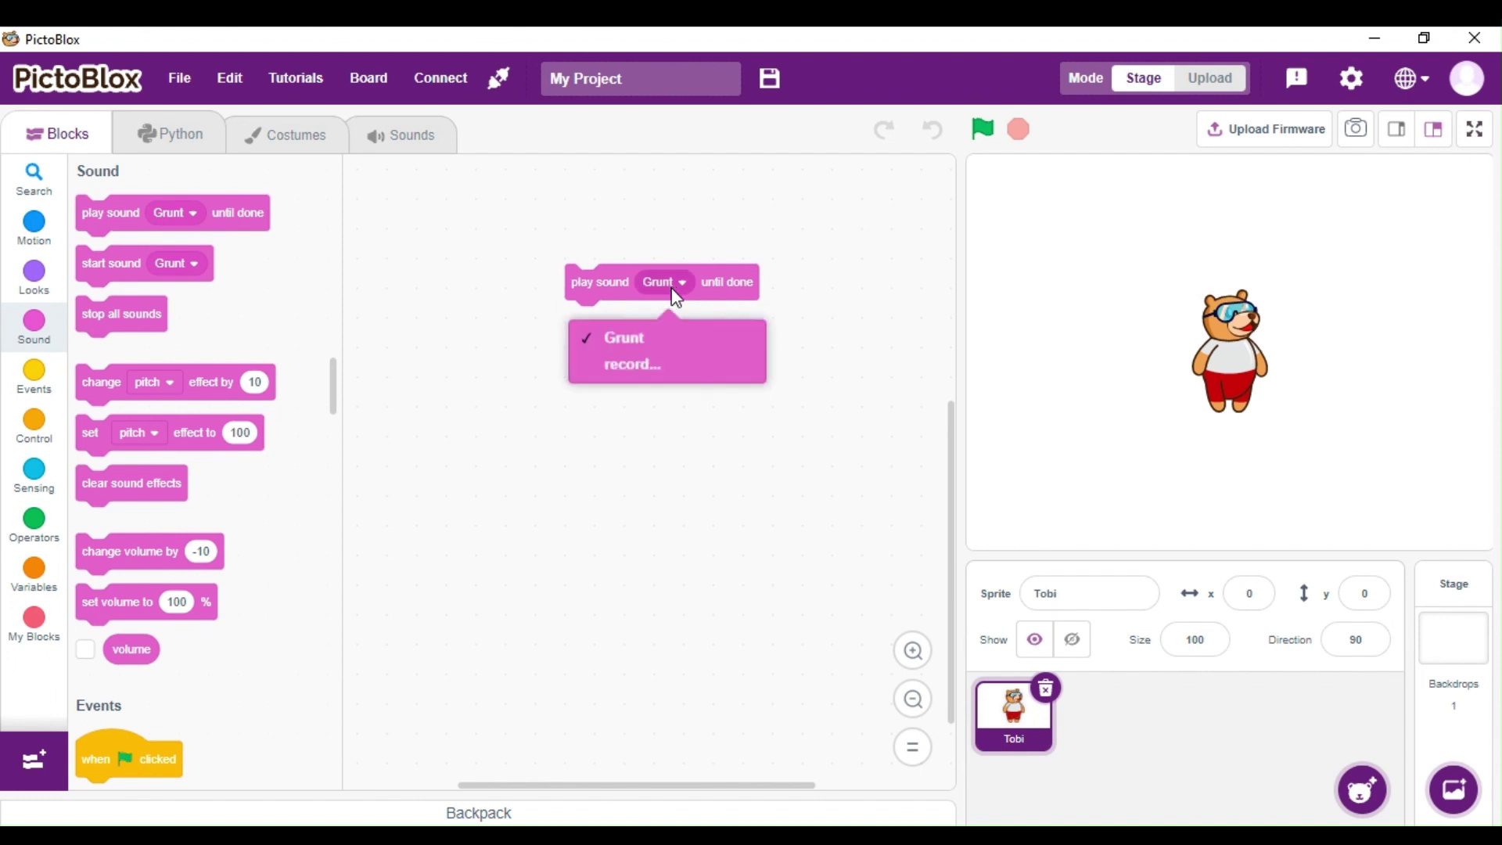
pyautogui.click(598, 338)
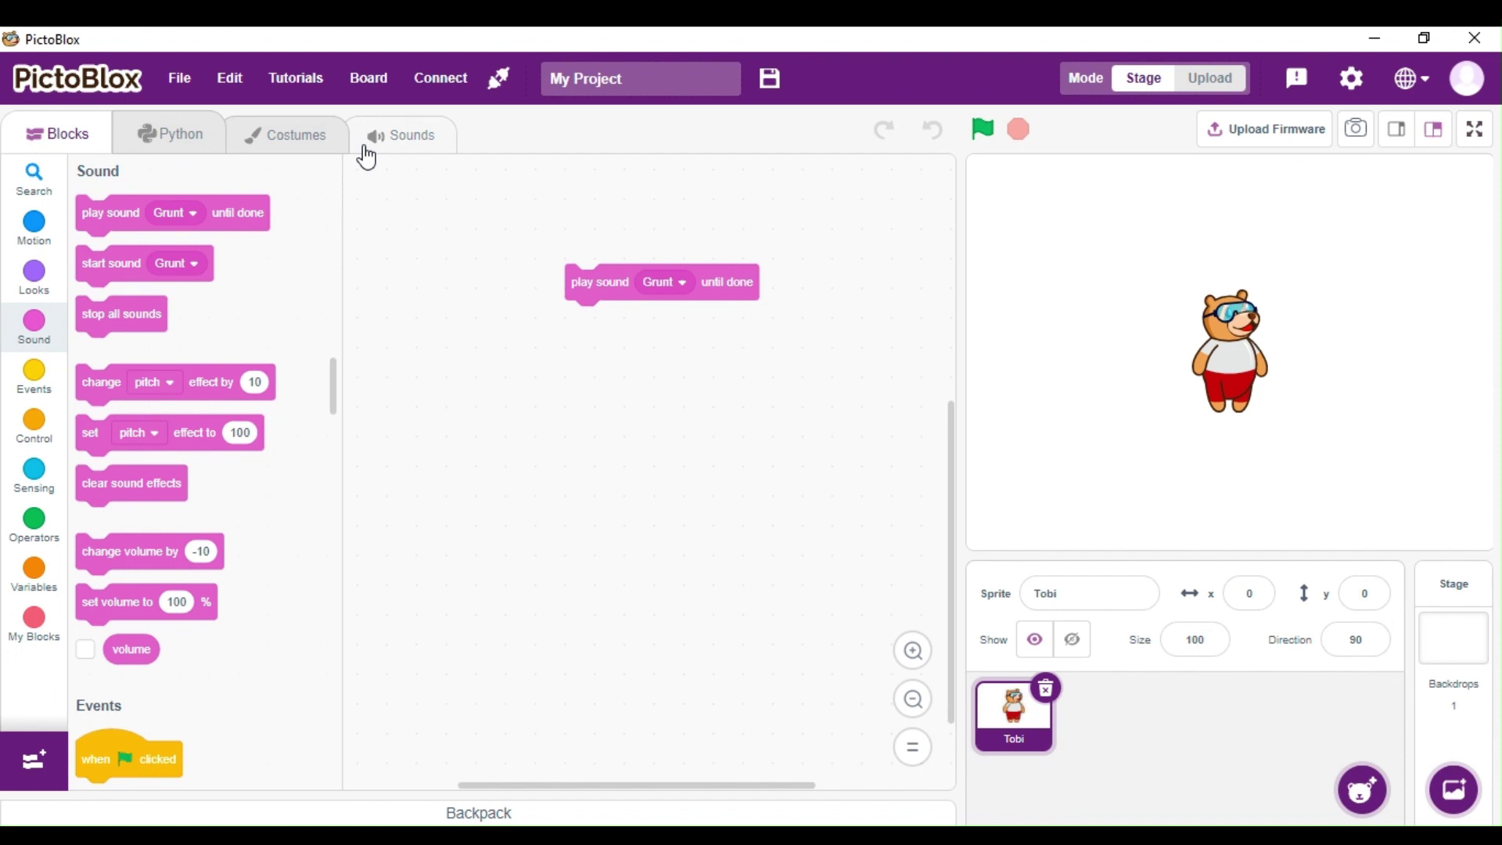
pyautogui.click(411, 139)
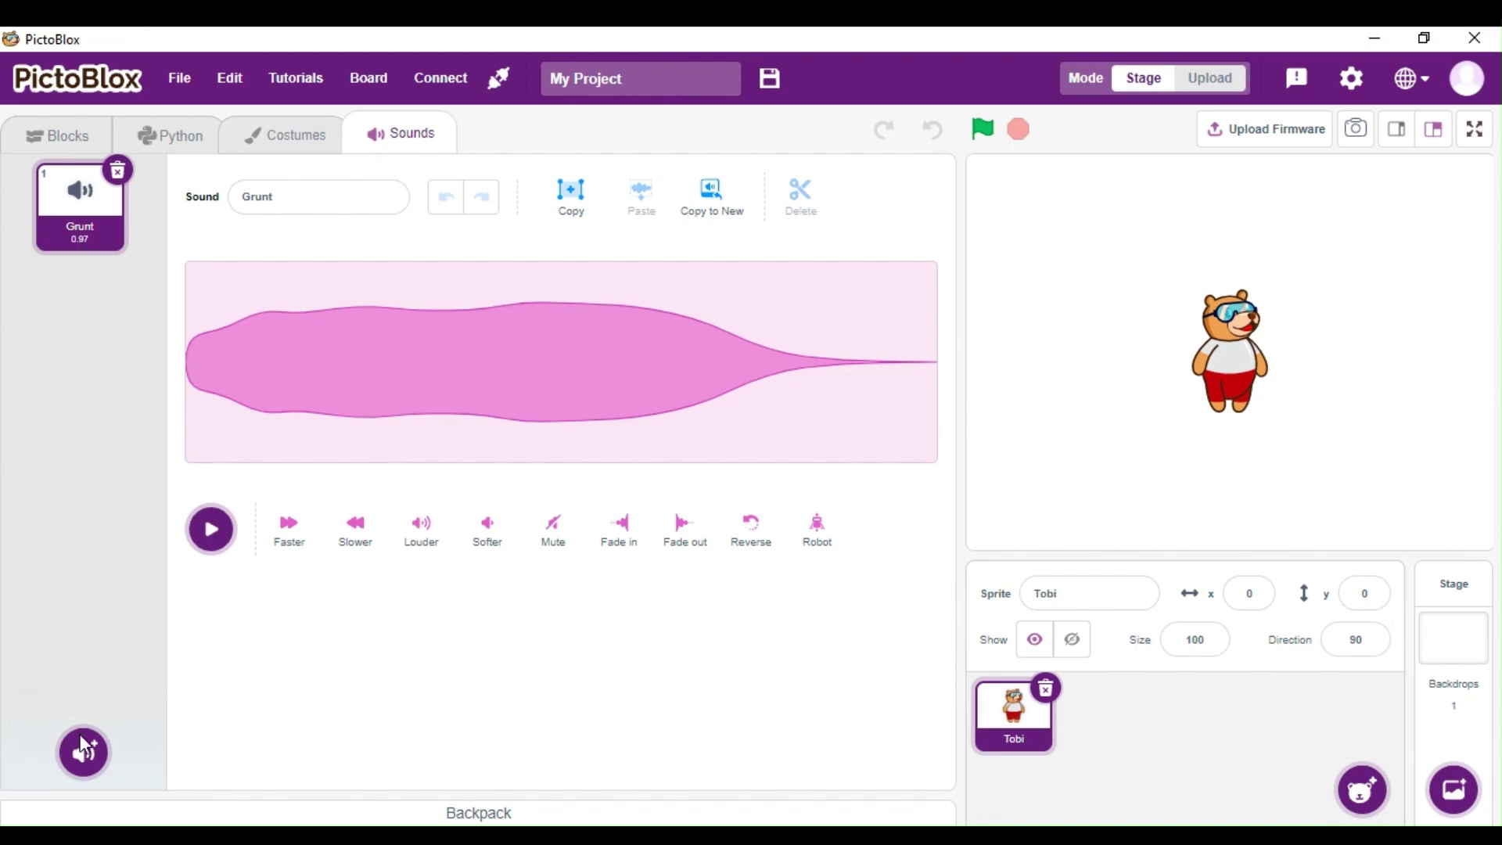
pyautogui.click(89, 758)
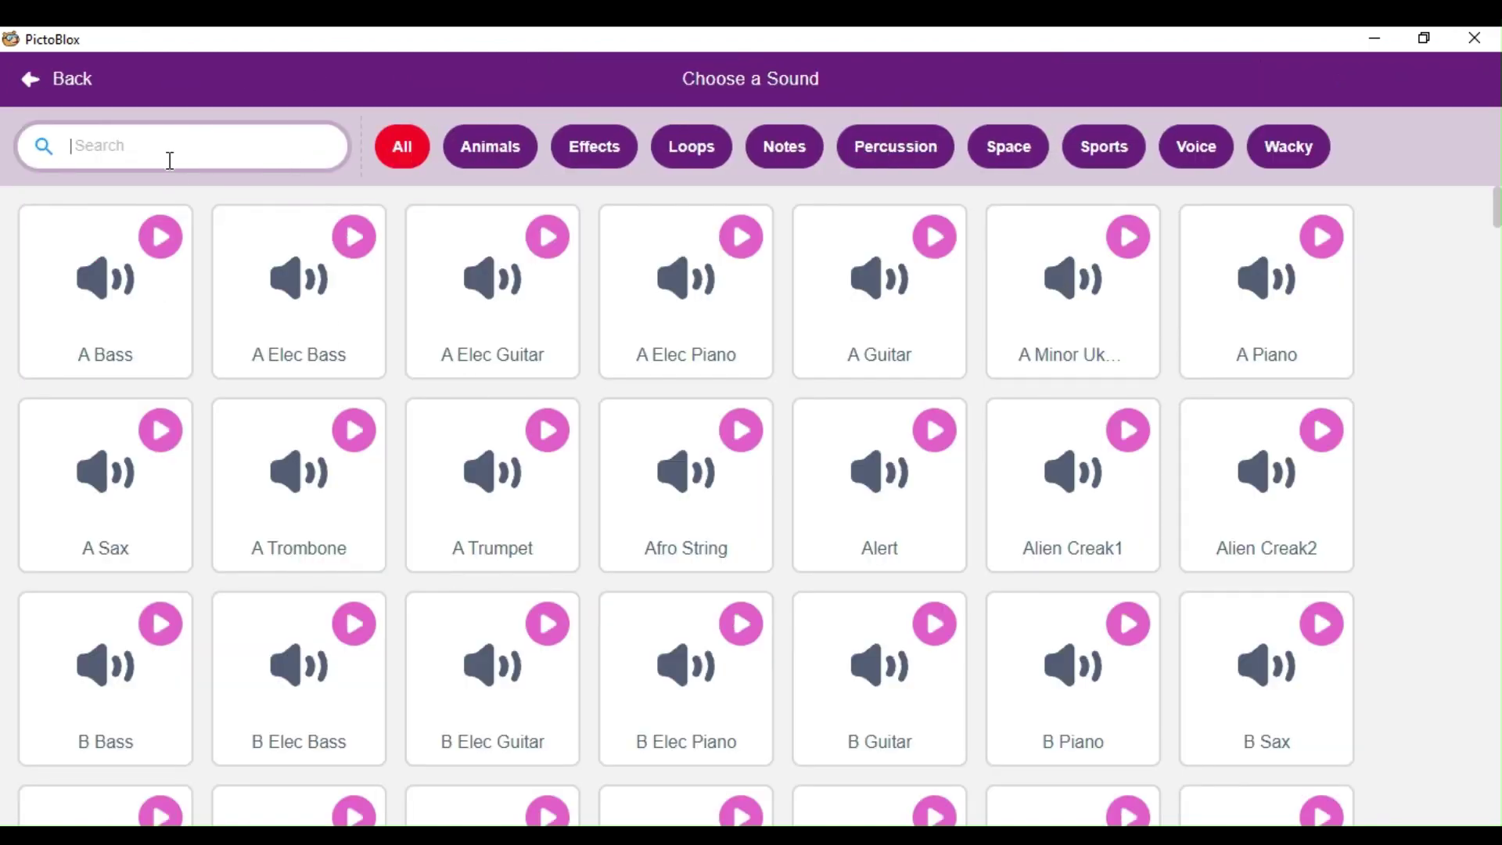
pyautogui.click(28, 82)
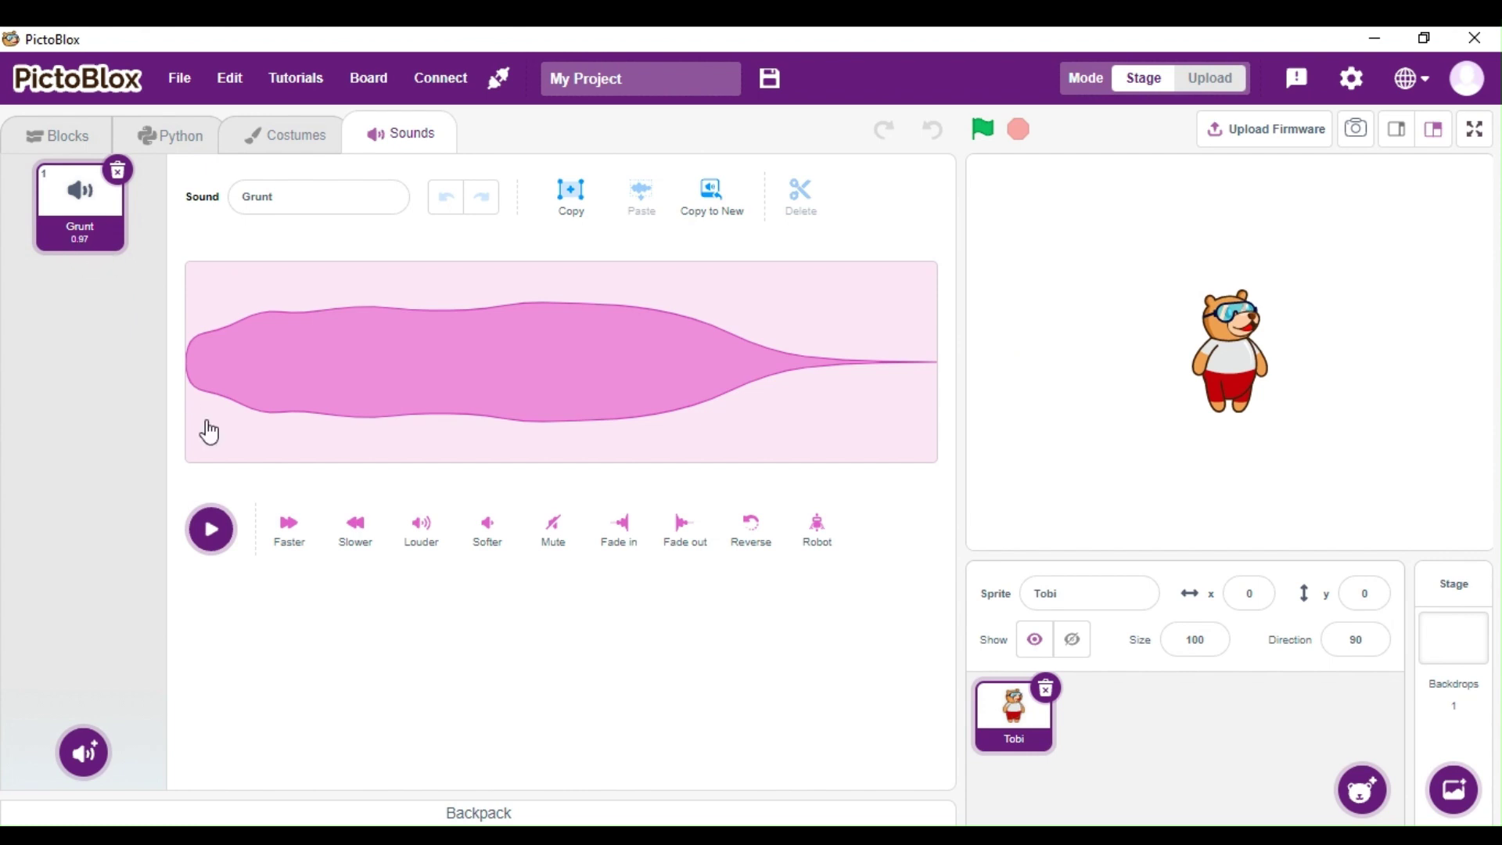
pyautogui.click(214, 529)
pyautogui.click(62, 141)
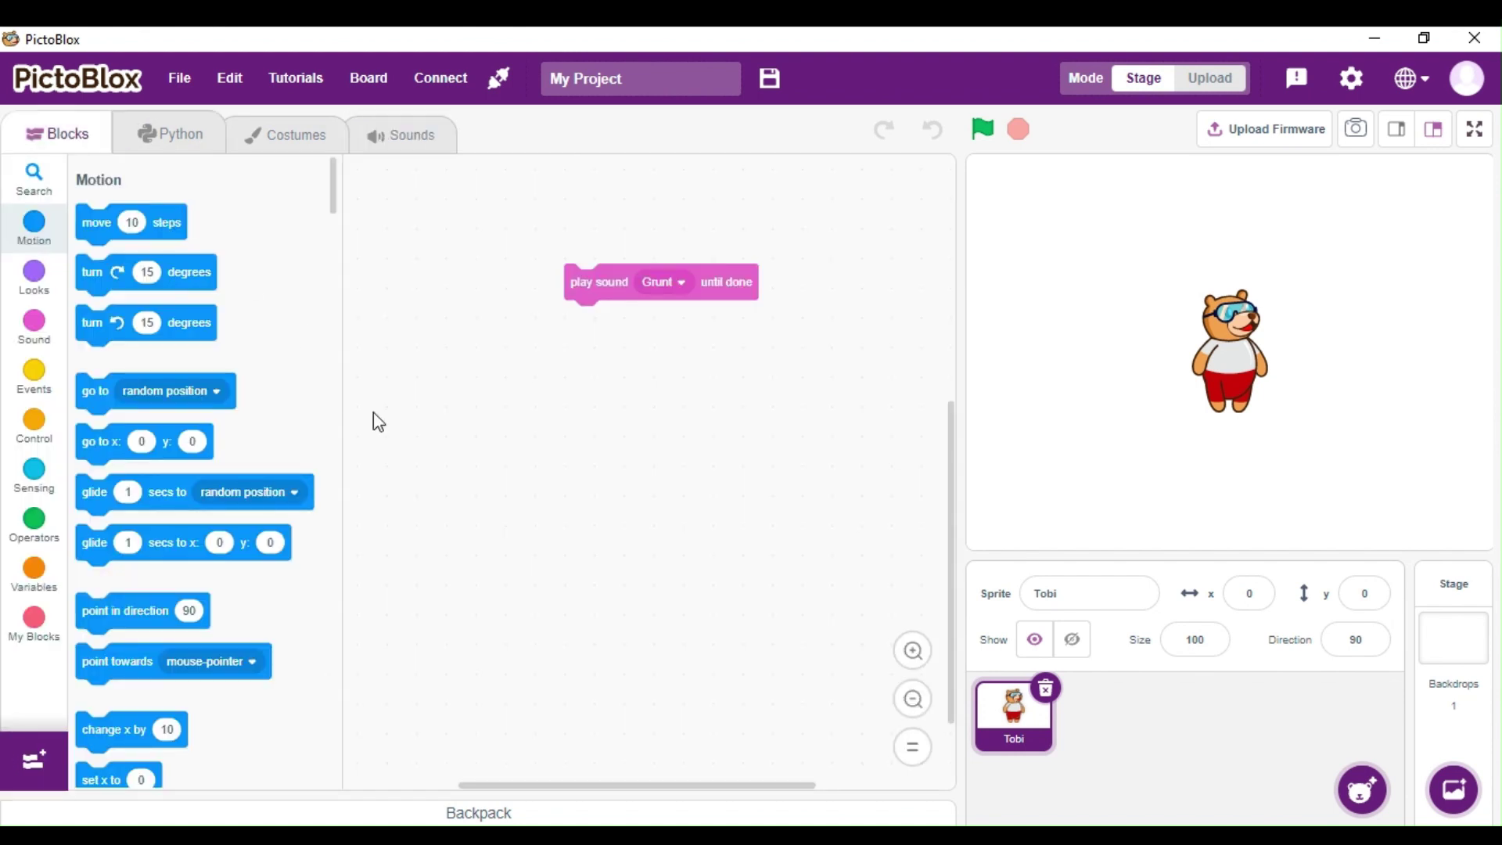
# Play the Grunt block, delete it, and check the 'start sound Grunt' block's choices.
pyautogui.click(584, 285)
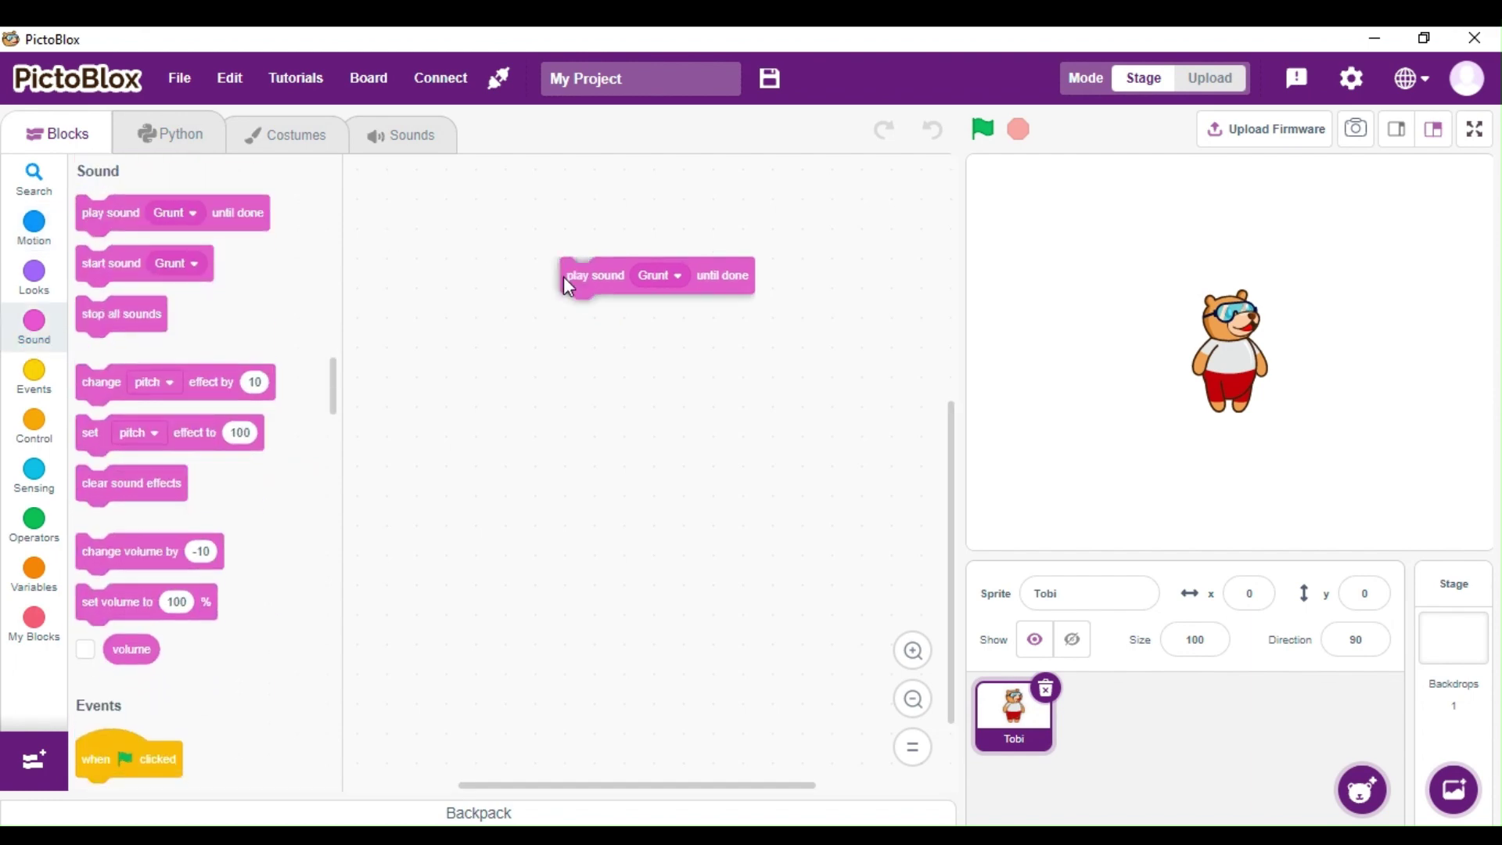
pyautogui.moveTo(566, 277)
pyautogui.mouseDown()
pyautogui.moveTo(97, 267)
pyautogui.moveTo(510, 287)
pyautogui.mouseUp()
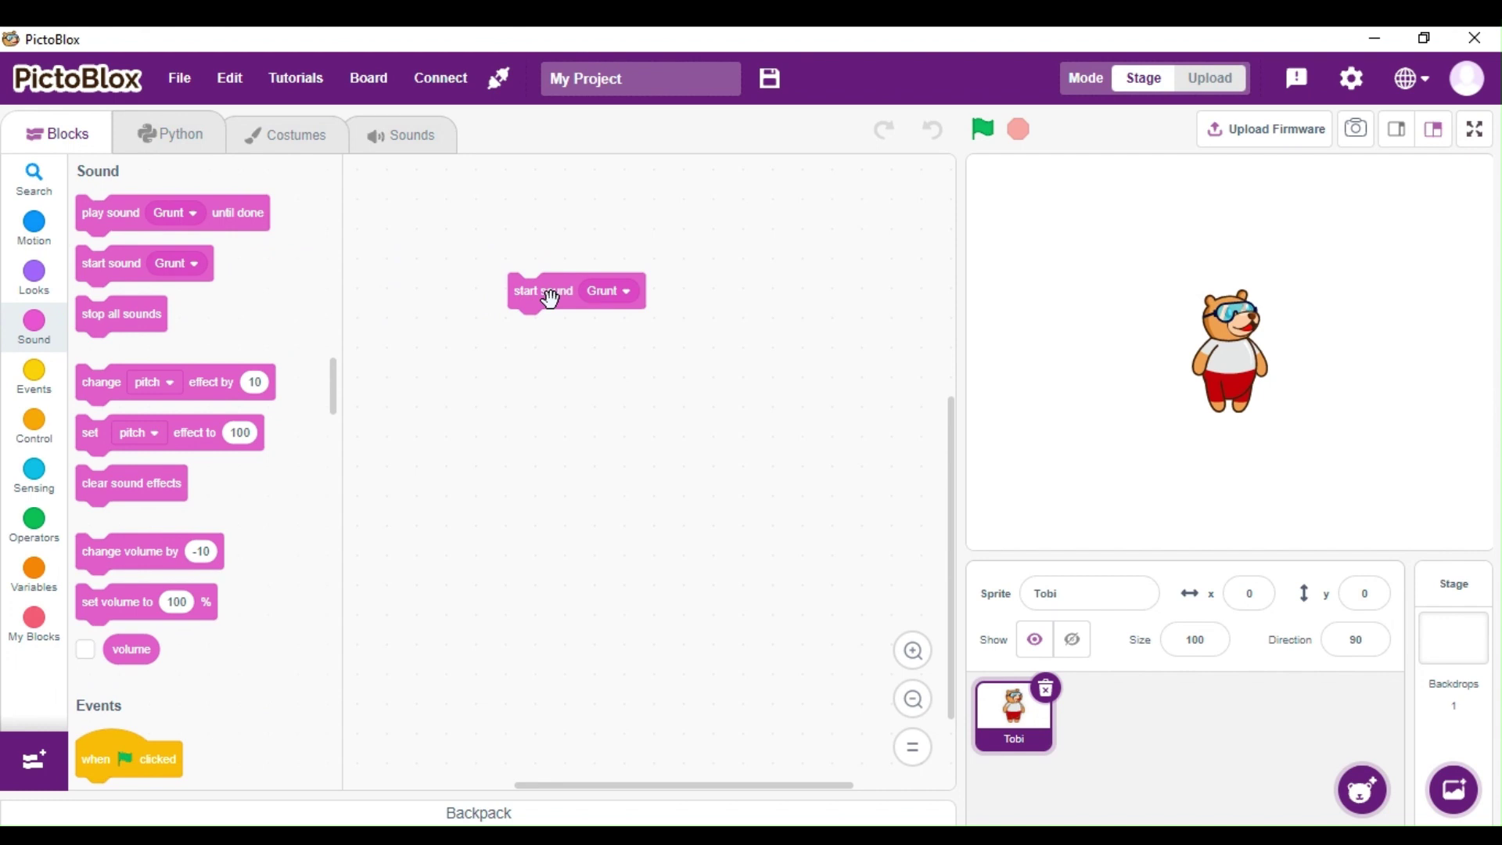
pyautogui.click(609, 292)
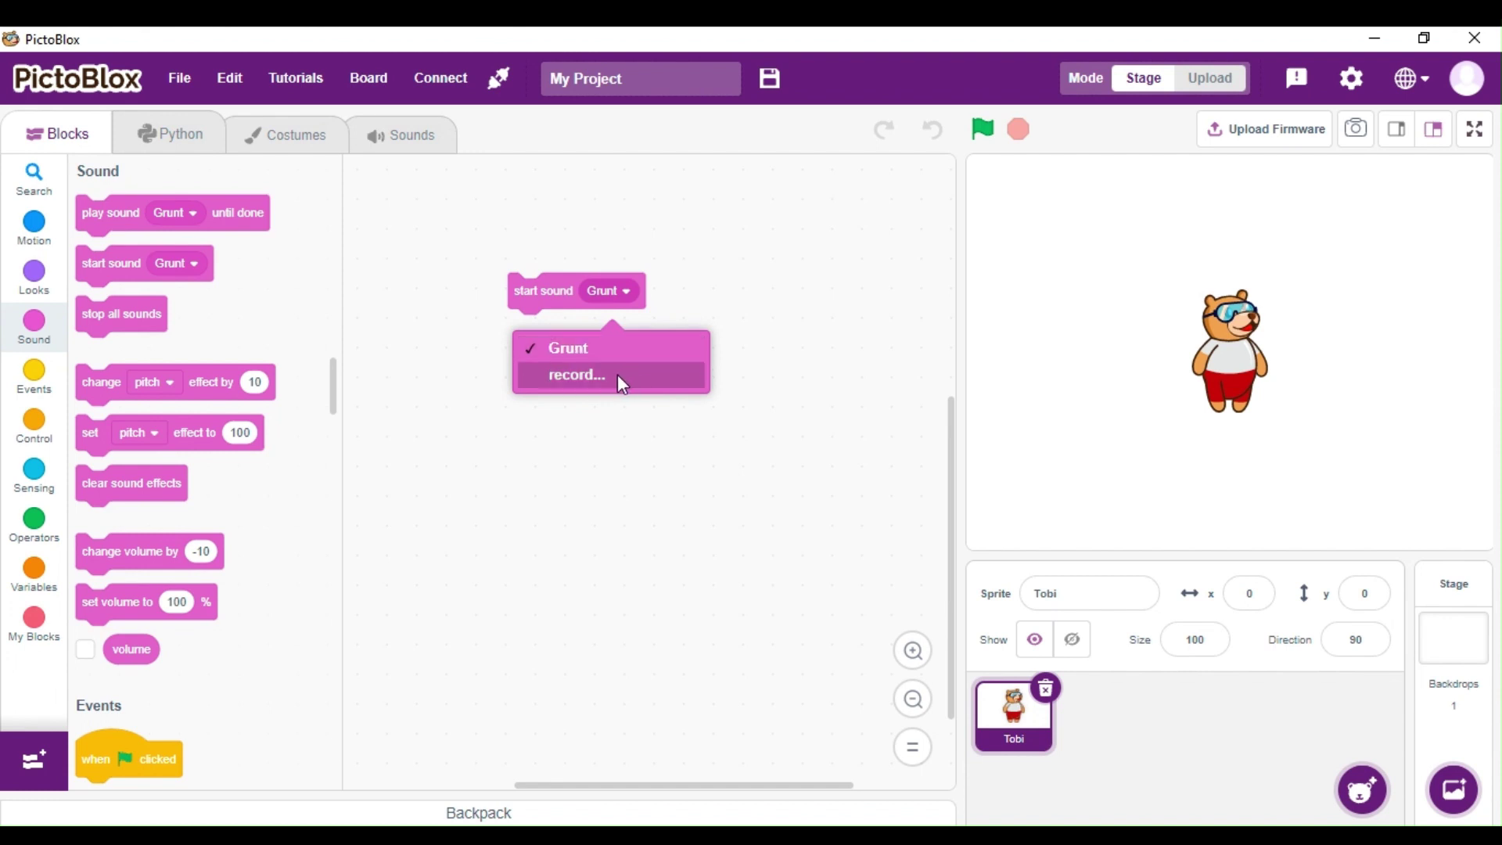
pyautogui.click(590, 374)
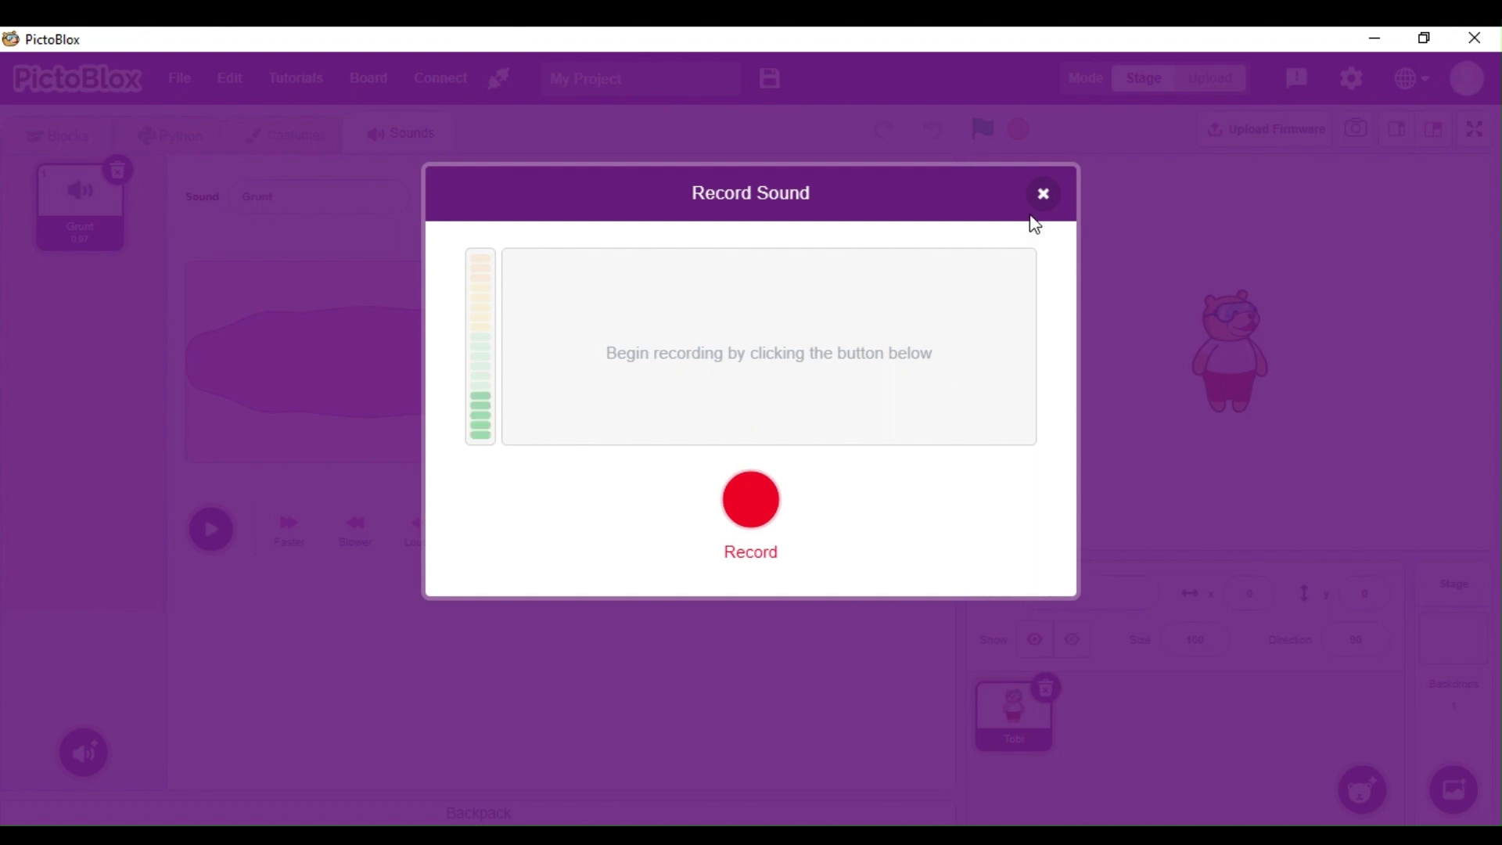
pyautogui.click(1042, 196)
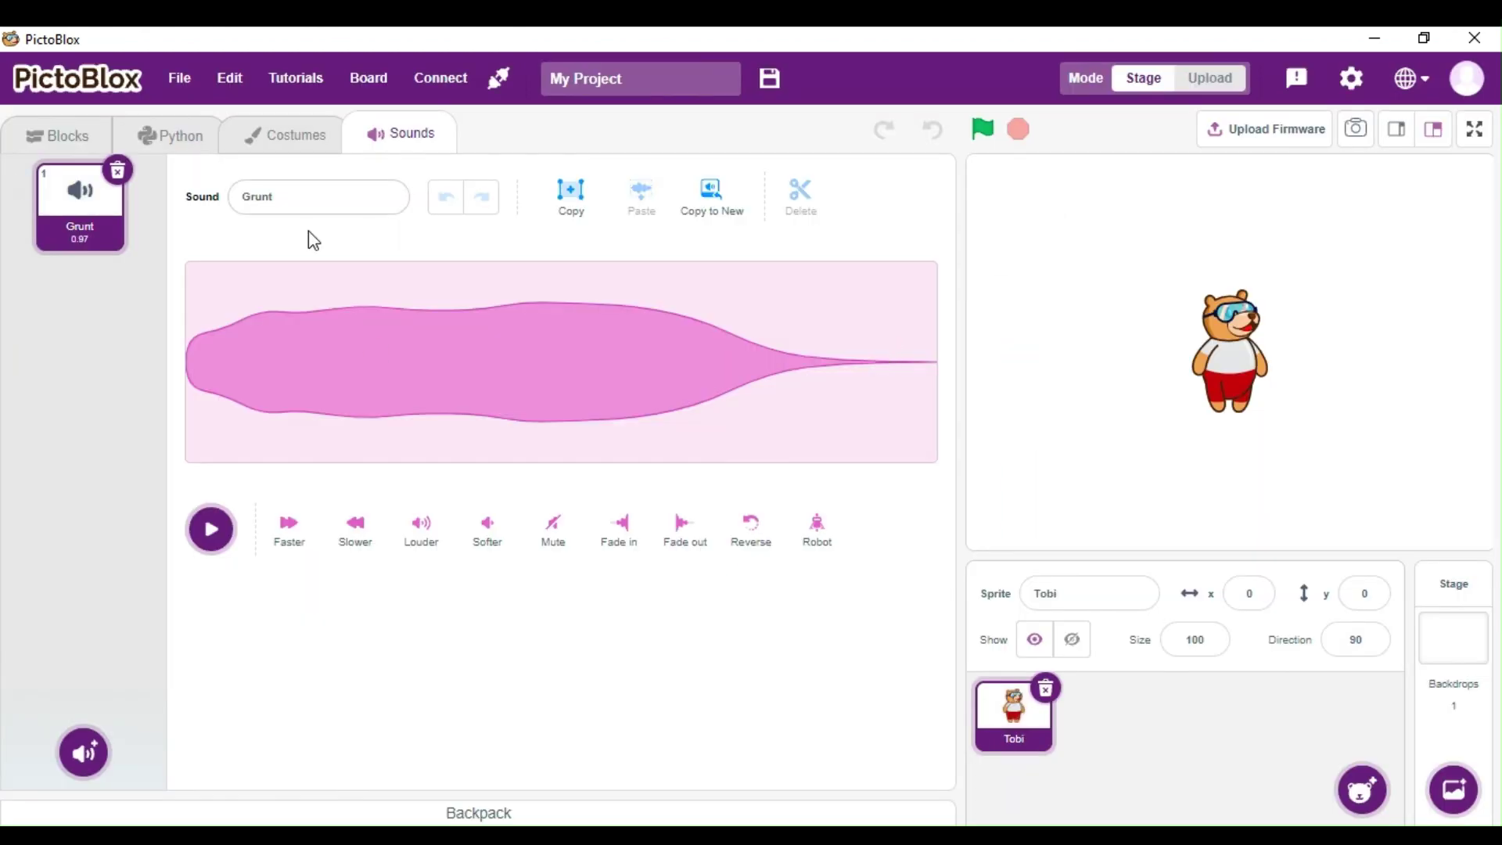
pyautogui.click(61, 148)
pyautogui.click(34, 332)
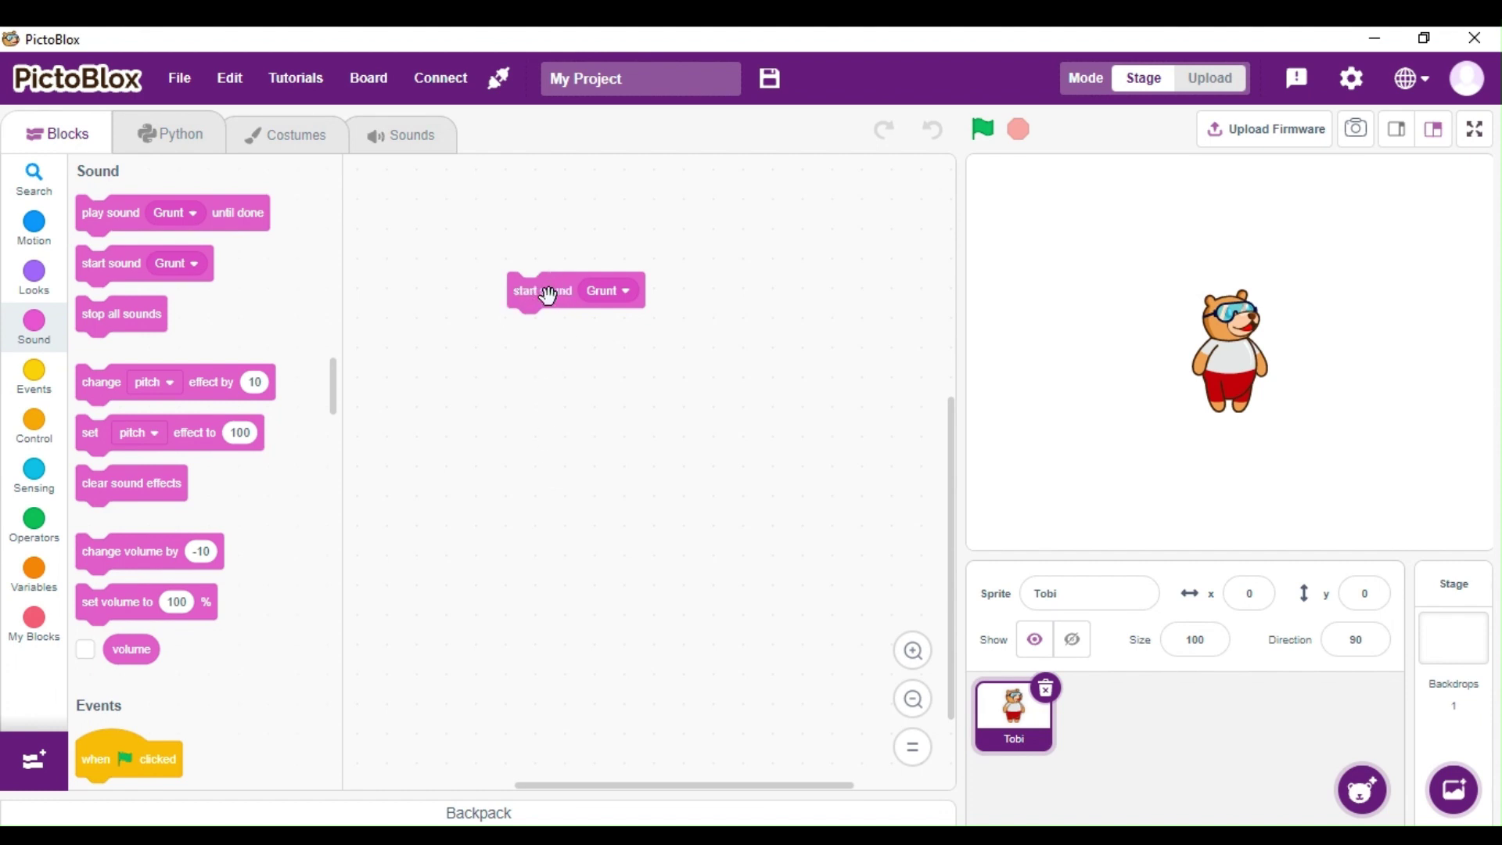
# Swap in a 'play sound Grunt until done' block, play it, stop it, and delete the stop block.
pyautogui.moveTo(515, 292)
pyautogui.mouseDown()
pyautogui.moveTo(140, 311)
pyautogui.moveTo(519, 333)
pyautogui.mouseUp()
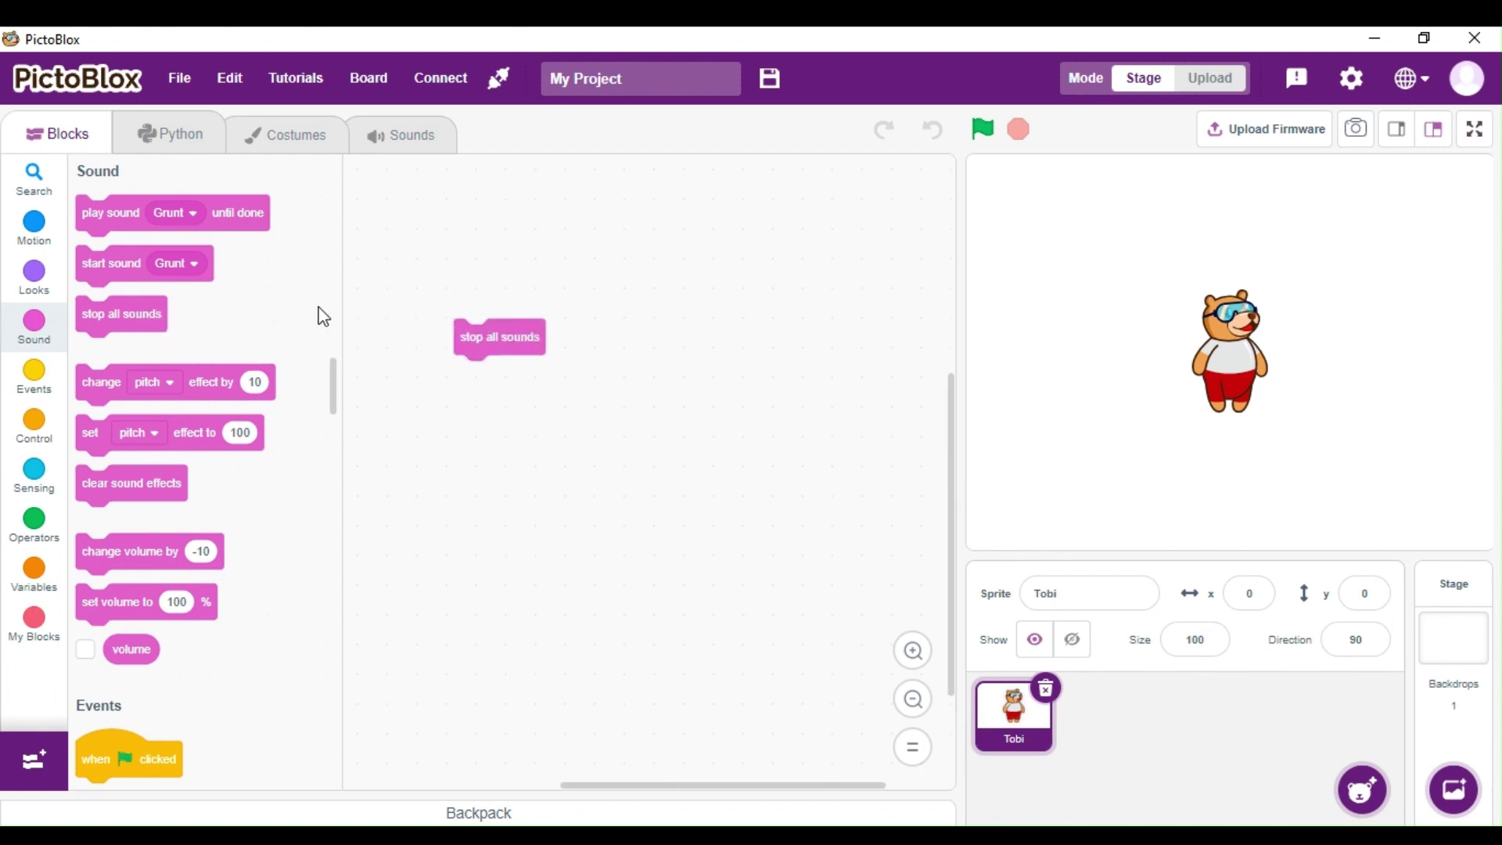
pyautogui.moveTo(98, 213); pyautogui.dragTo(472, 239)
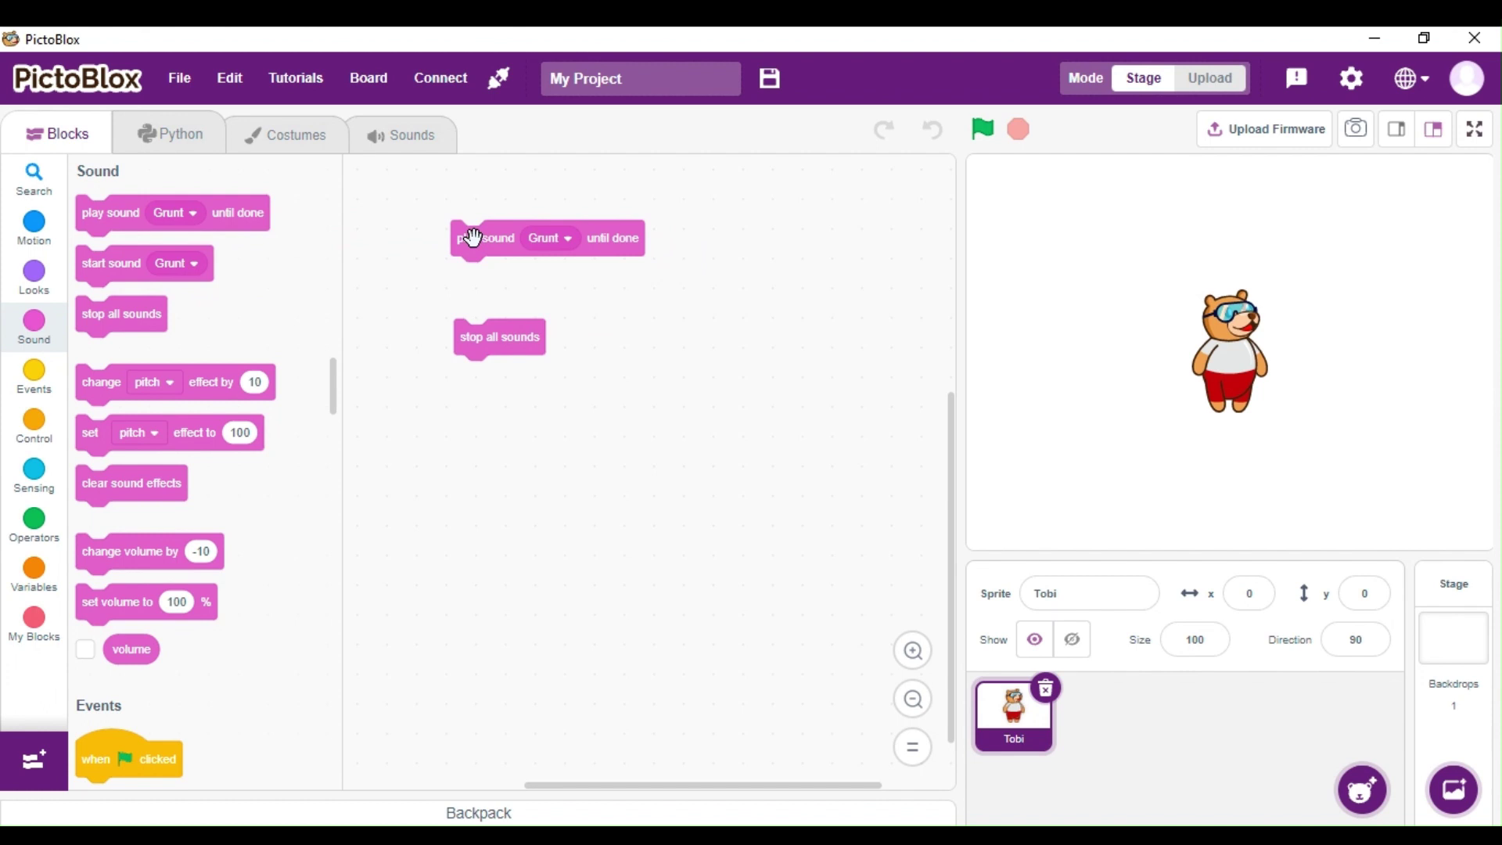
pyautogui.click(472, 238)
pyautogui.click(501, 328)
pyautogui.moveTo(501, 328); pyautogui.dragTo(272, 328)
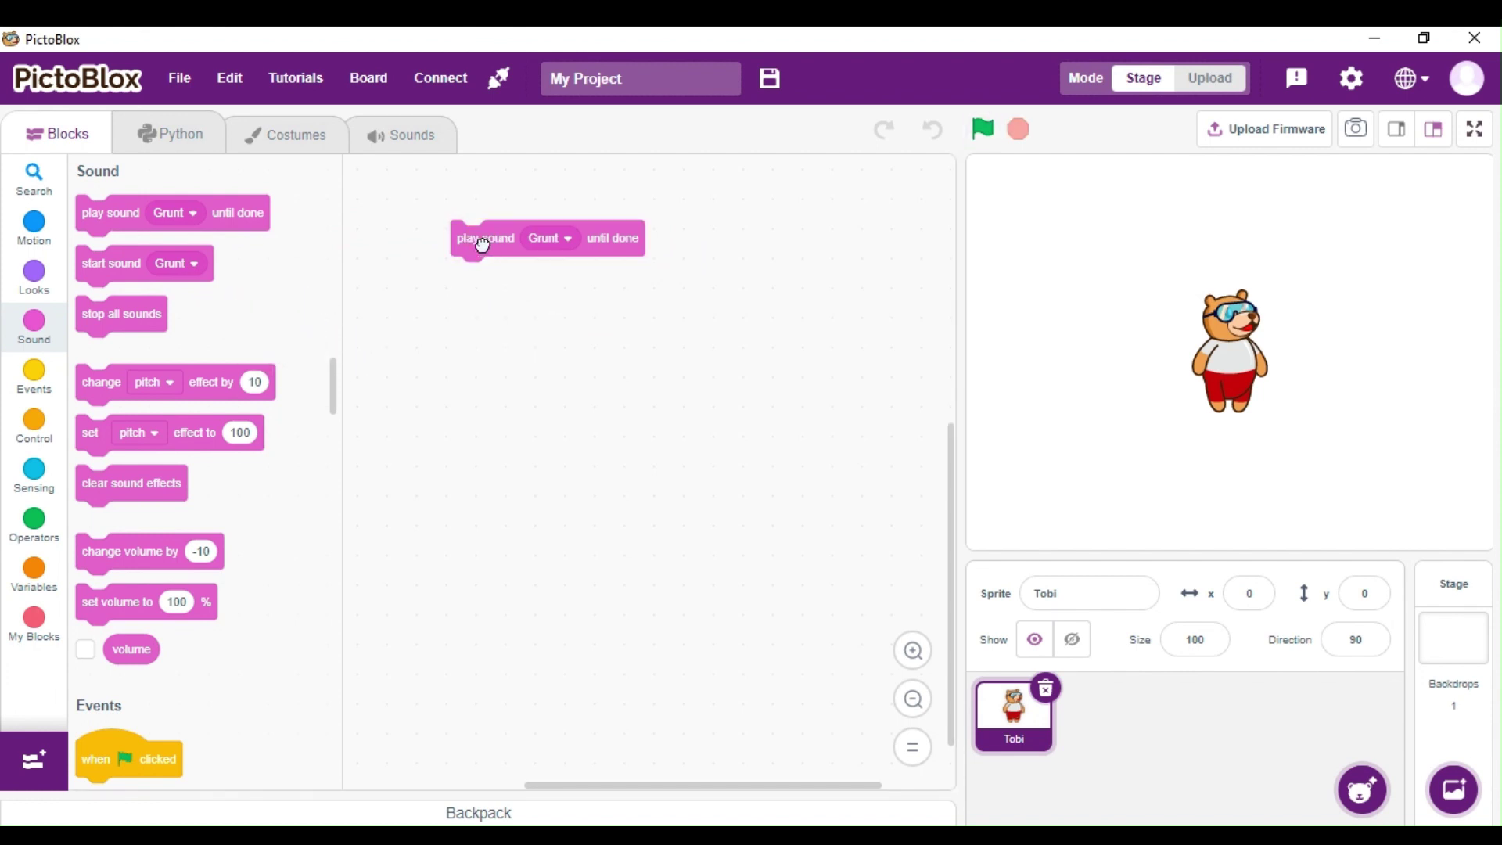
pyautogui.scroll(1, 235, 324)
pyautogui.moveTo(396, 255)
pyautogui.mouseDown()
pyautogui.moveTo(269, 426)
pyautogui.moveTo(522, 388)
pyautogui.mouseUp()
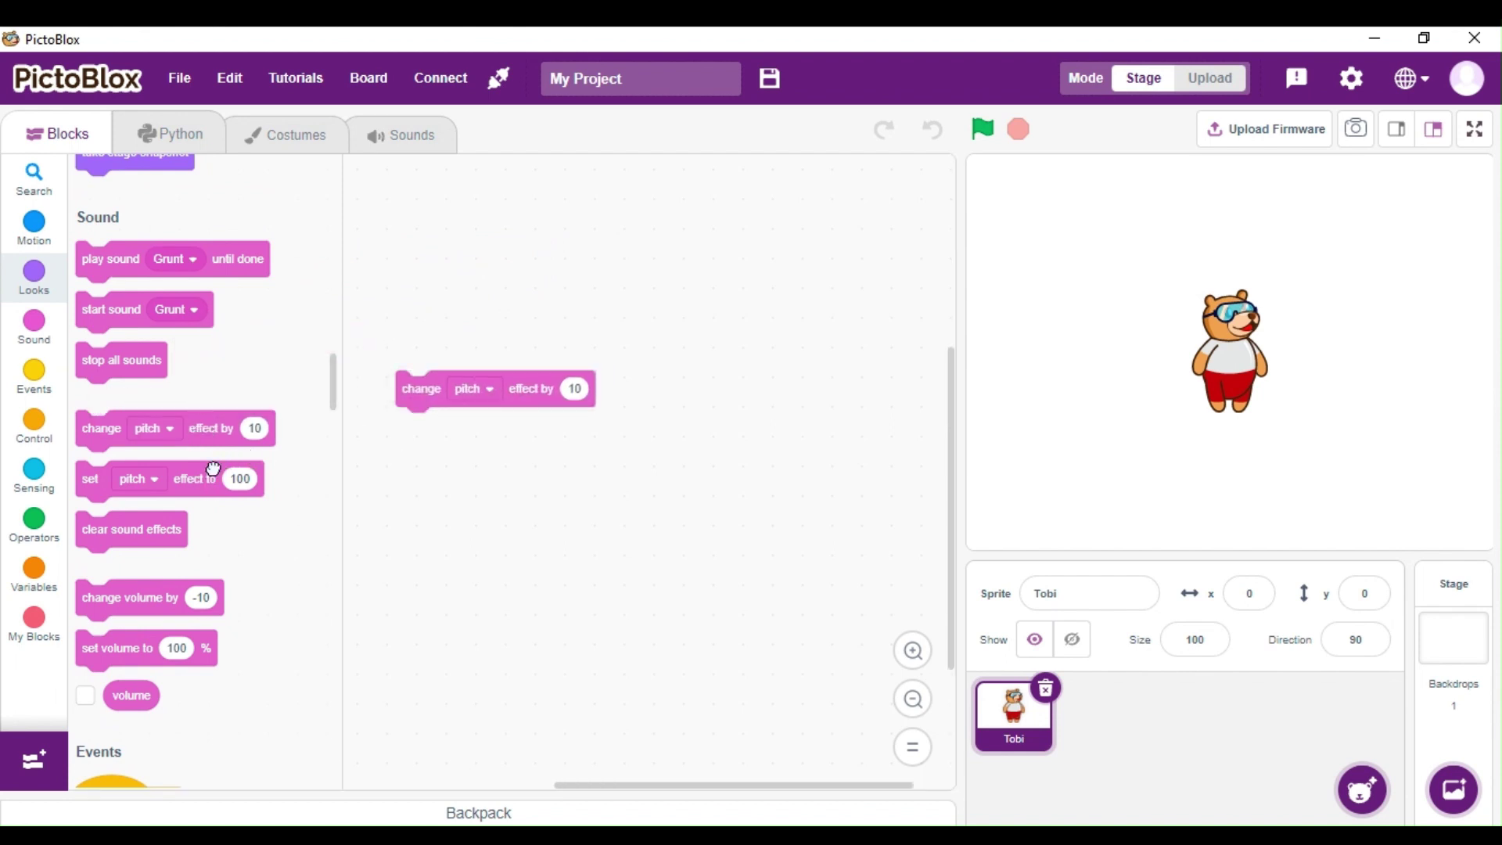
# Stack change pitch, set pitch to 100 and clear sound effects blocks and test them with Grunt.
pyautogui.moveTo(212, 469); pyautogui.dragTo(500, 455)
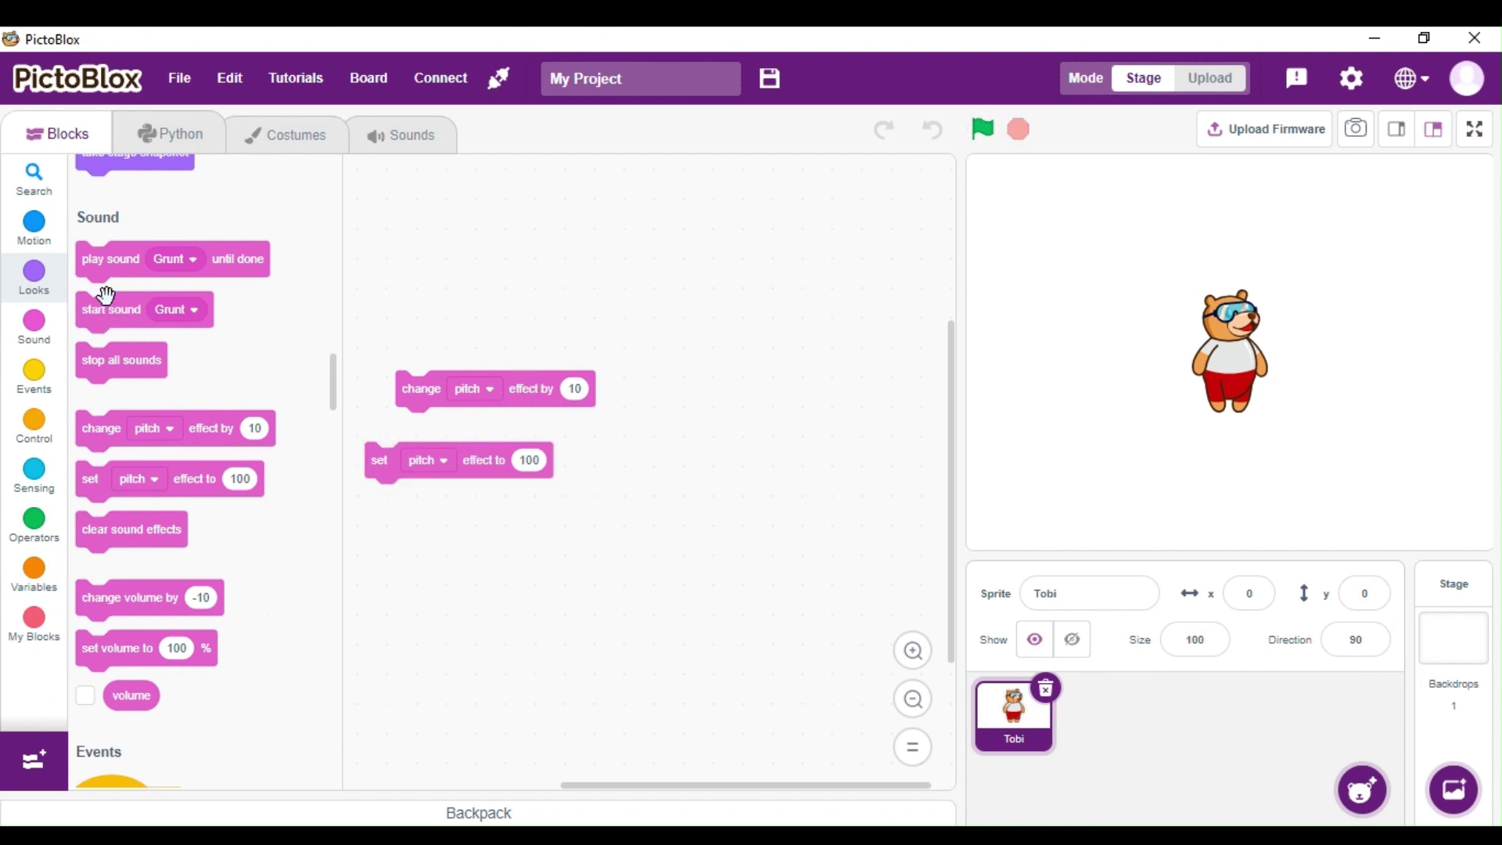
pyautogui.moveTo(104, 309); pyautogui.dragTo(395, 300)
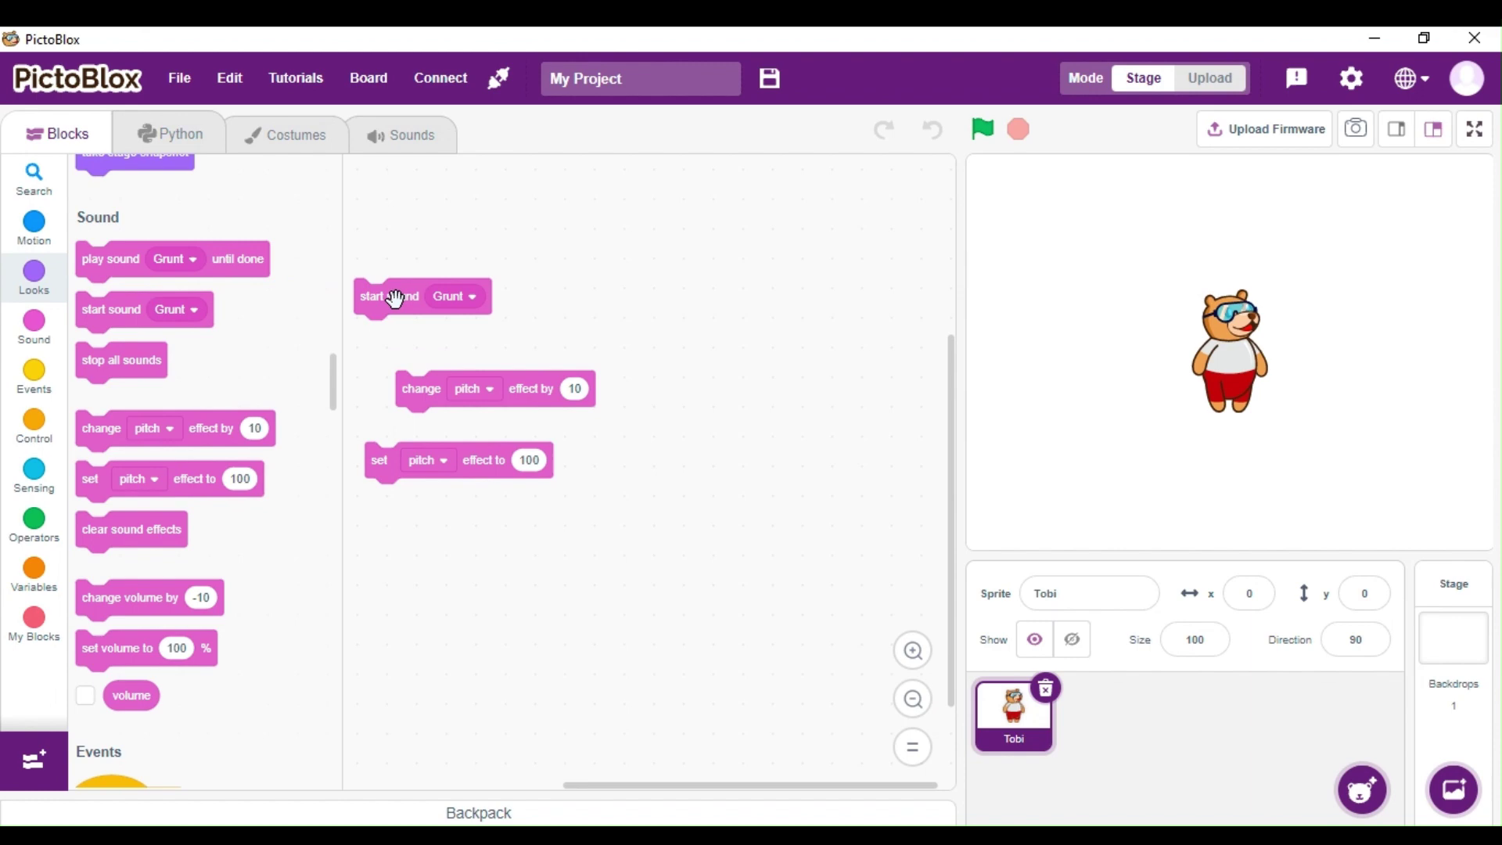
pyautogui.click(425, 400)
pyautogui.moveTo(100, 543)
pyautogui.mouseDown()
pyautogui.moveTo(425, 586)
pyautogui.moveTo(402, 552)
pyautogui.moveTo(398, 566)
pyautogui.mouseUp()
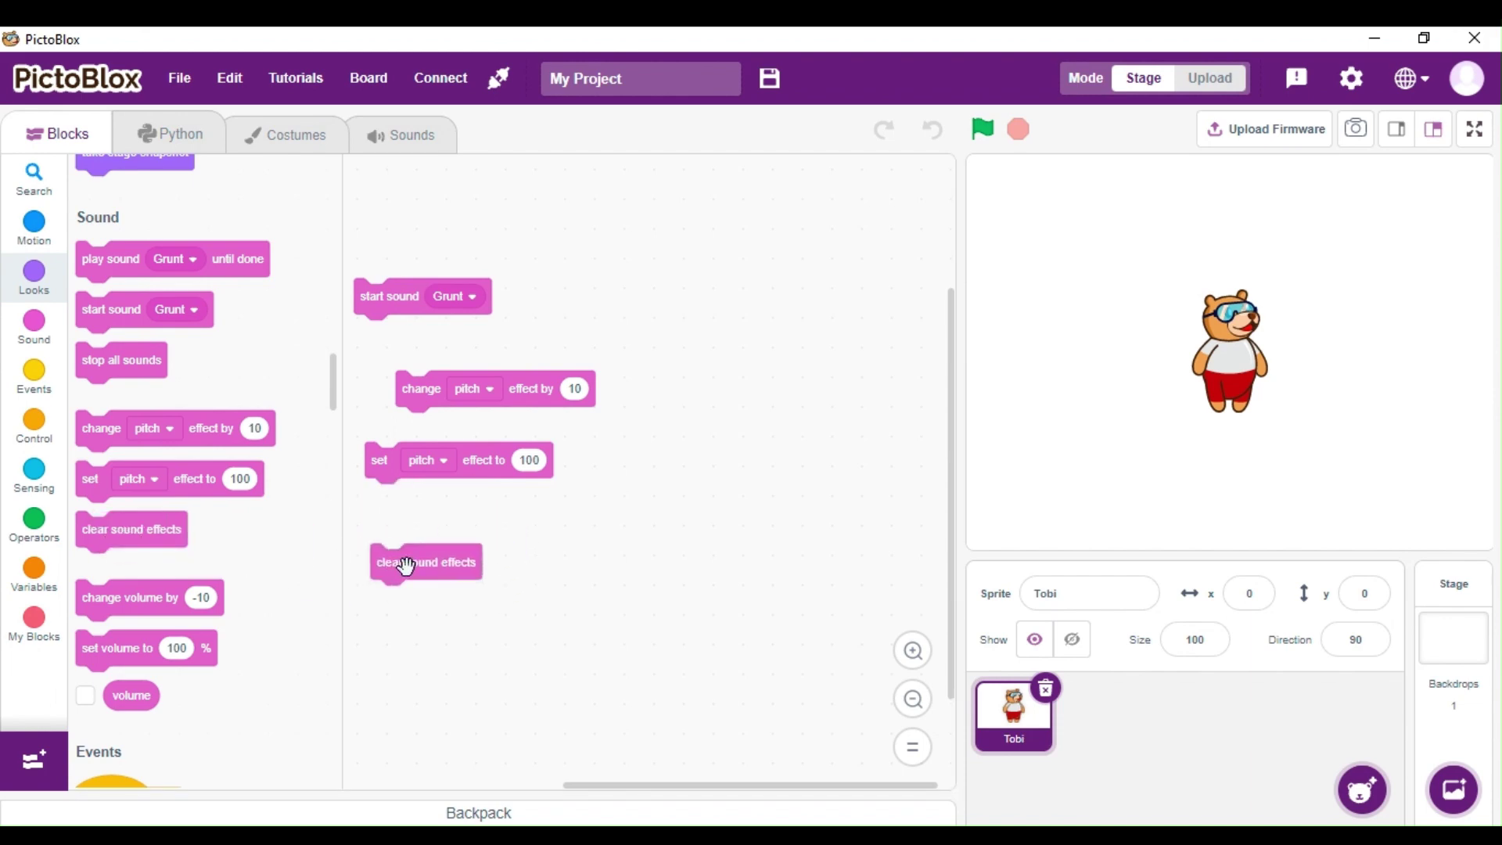
pyautogui.click(390, 304)
# Check the effect types, then delete the pitch and clear-effects blocks, leaving 'start sound Grunt'.
pyautogui.moveTo(430, 388); pyautogui.dragTo(201, 426)
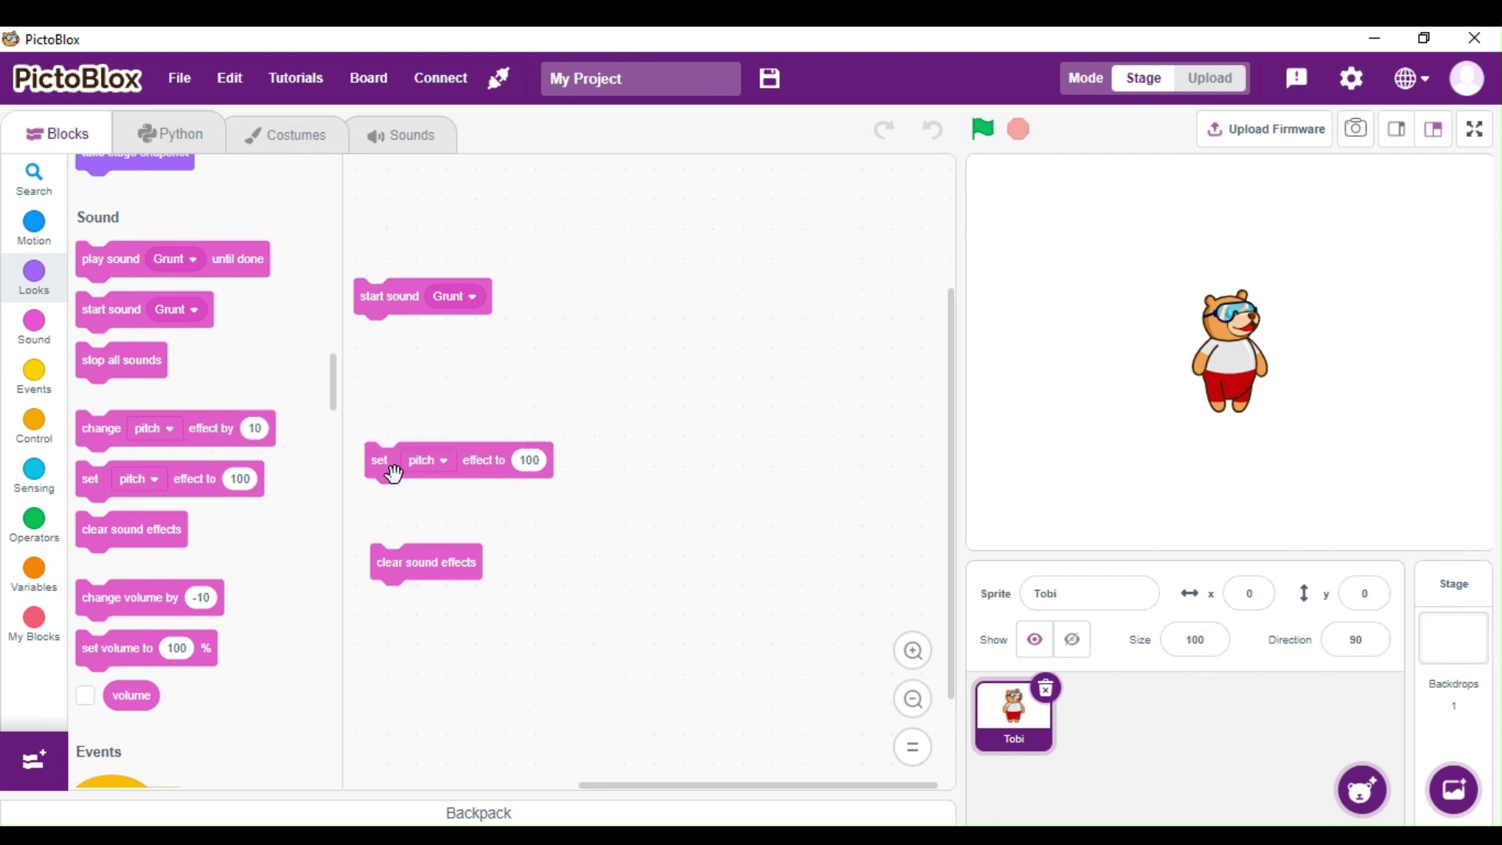
pyautogui.moveTo(391, 471); pyautogui.dragTo(427, 444)
pyautogui.click(465, 444)
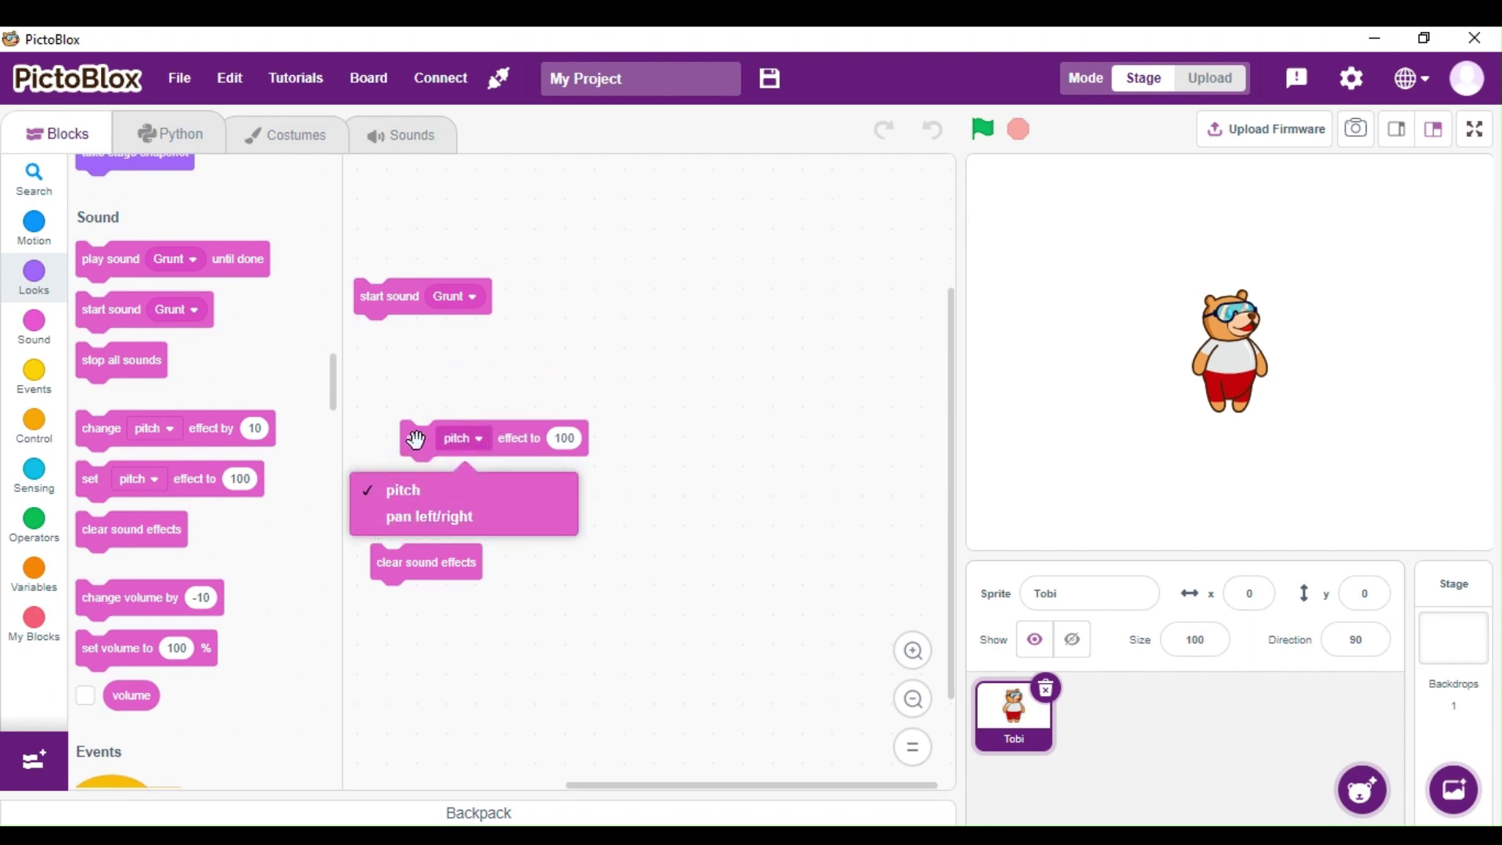
pyautogui.moveTo(409, 435); pyautogui.dragTo(96, 527)
pyautogui.moveTo(372, 573); pyautogui.dragTo(198, 518)
# Place change volume by -10, set volume to 100% and the volume reporter on the canvas.
pyautogui.moveTo(120, 607)
pyautogui.mouseDown()
pyautogui.moveTo(399, 556)
pyautogui.moveTo(434, 474)
pyautogui.mouseUp()
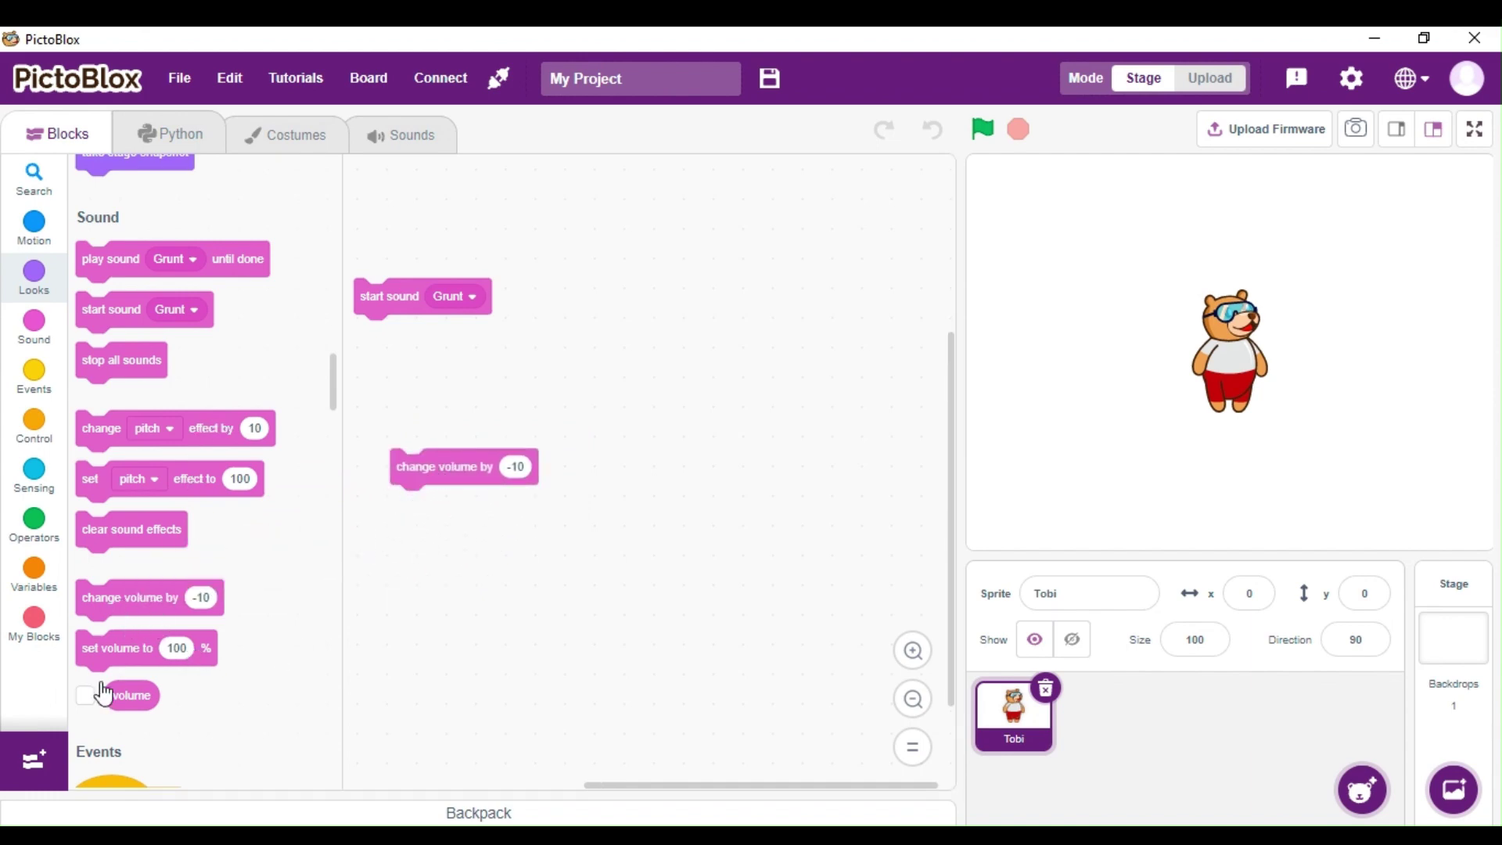
pyautogui.moveTo(91, 647)
pyautogui.mouseDown()
pyautogui.moveTo(325, 631)
pyautogui.moveTo(402, 537)
pyautogui.mouseUp()
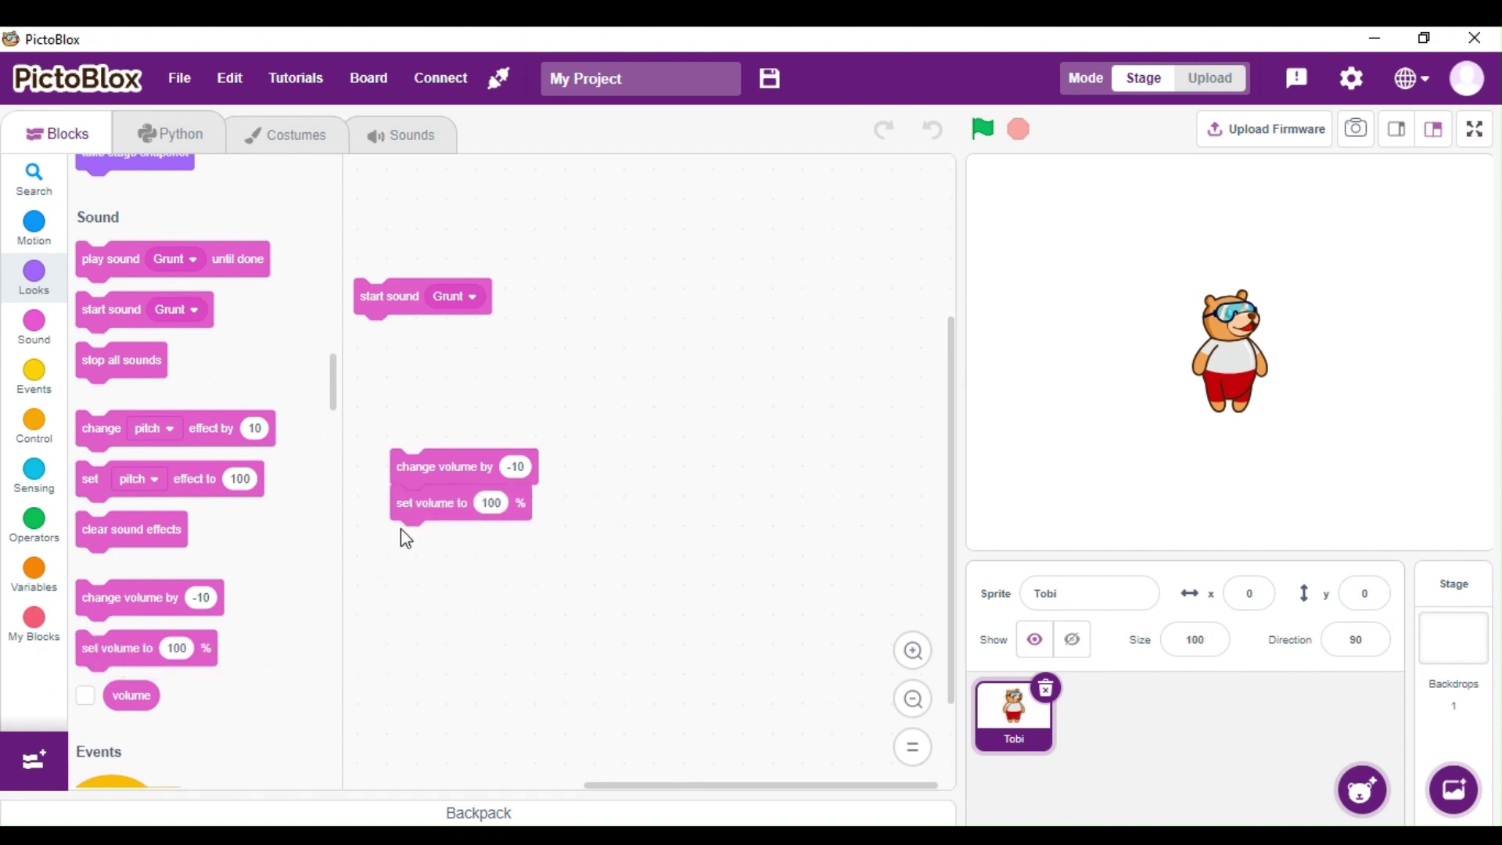
pyautogui.moveTo(126, 695)
pyautogui.mouseDown()
pyautogui.moveTo(469, 614)
pyautogui.moveTo(612, 458)
pyautogui.mouseUp()
pyautogui.moveTo(447, 507); pyautogui.dragTo(454, 568)
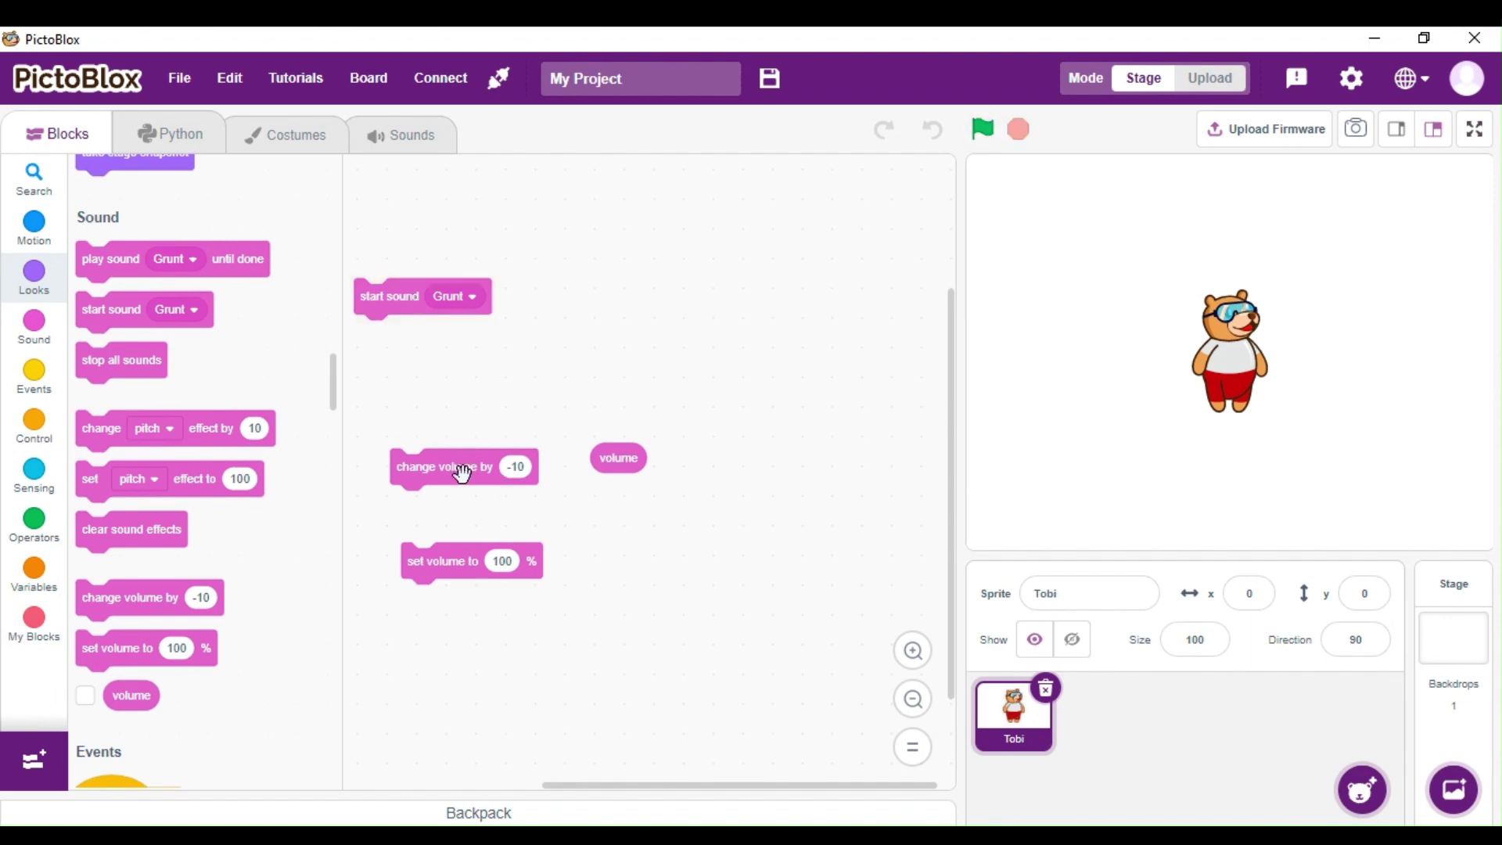
# Show the volume monitor, play Grunt and lower the volume by 10.
pyautogui.click(86, 698)
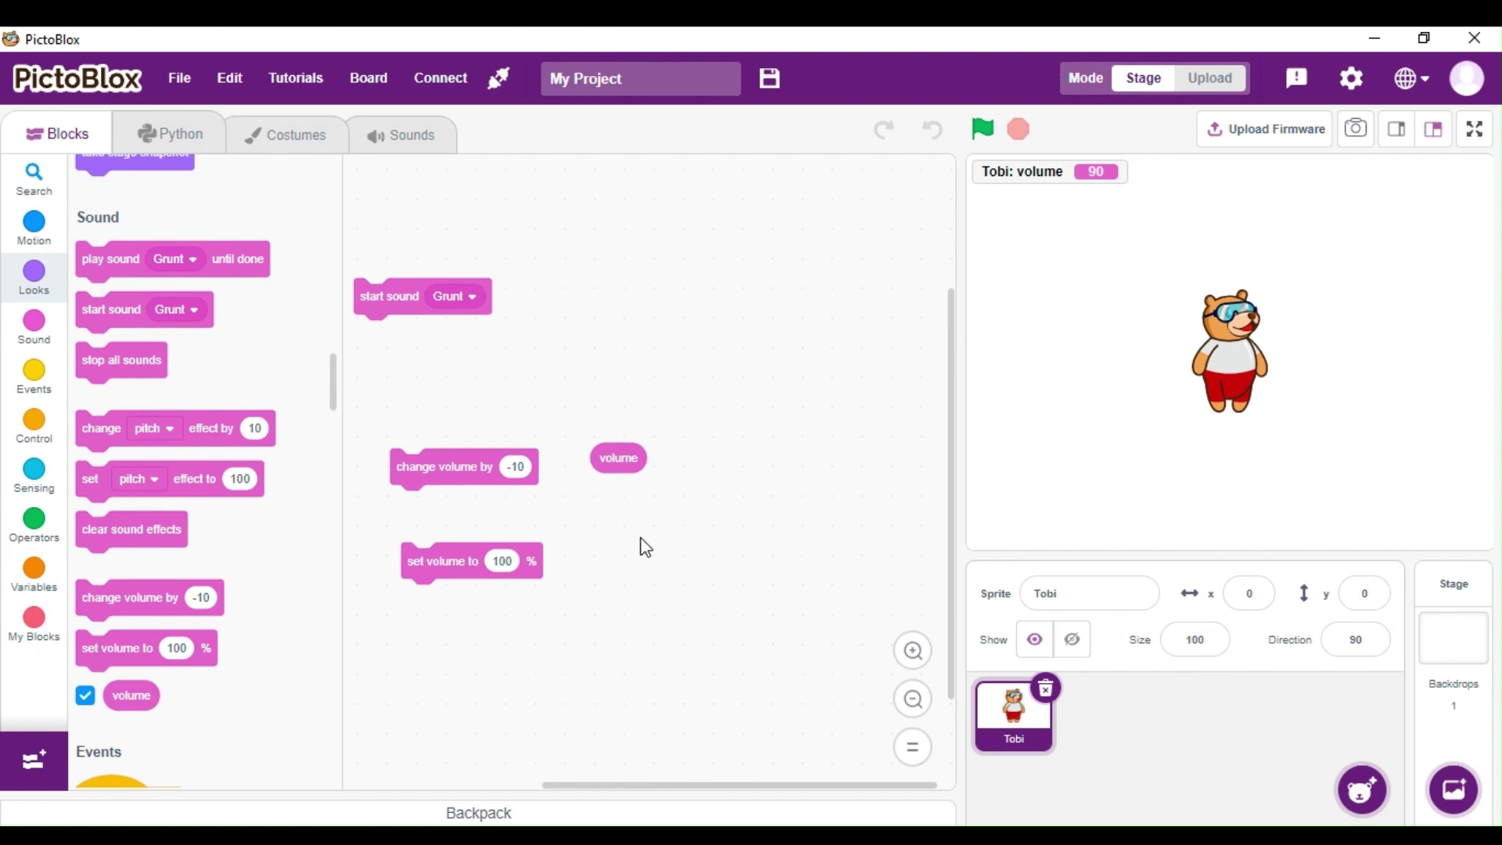
pyautogui.click(622, 462)
pyautogui.click(389, 296)
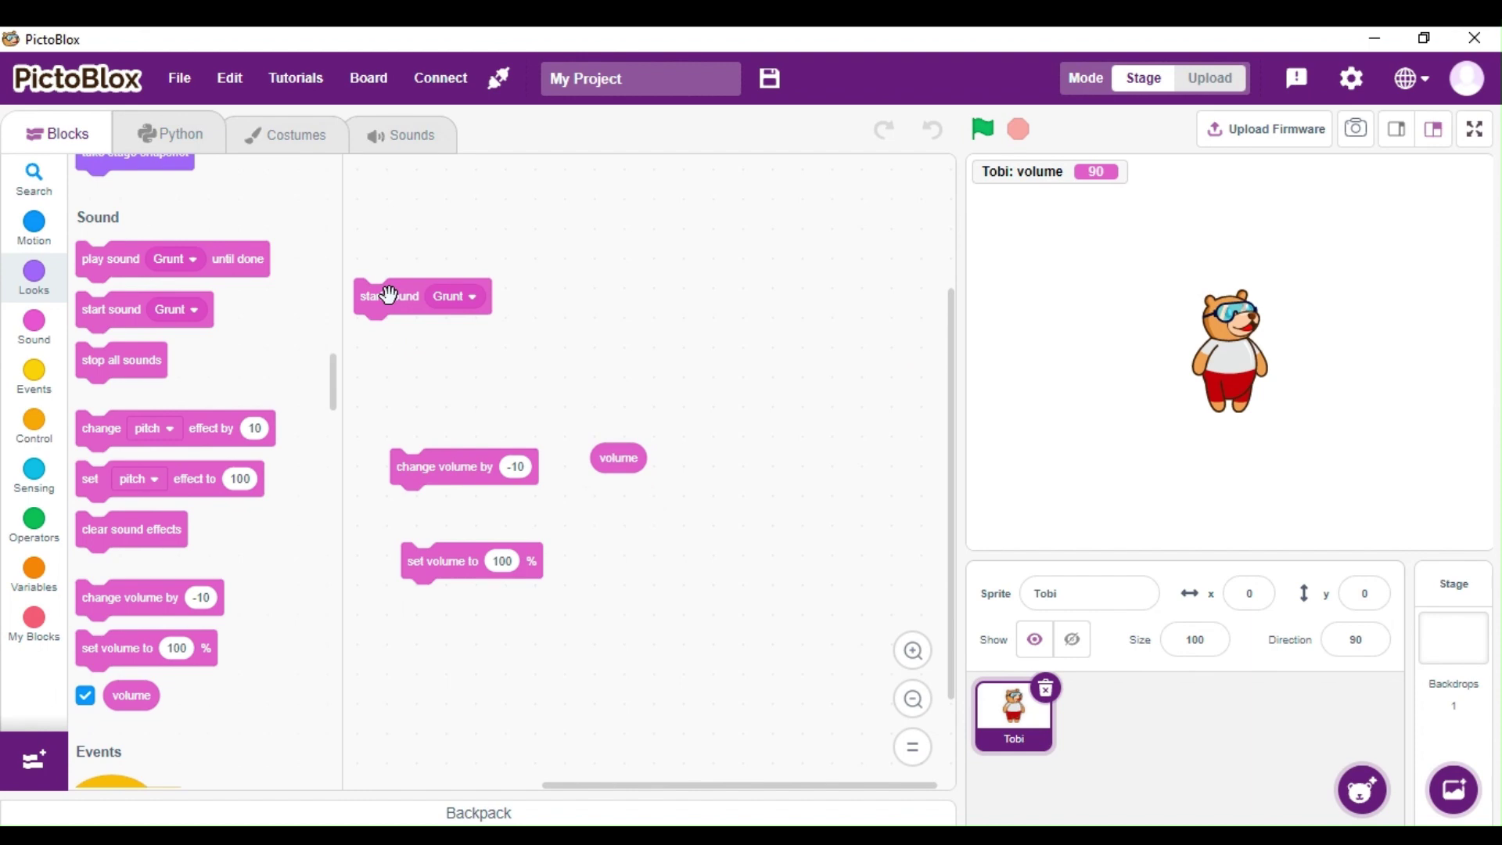
pyautogui.click(461, 469)
# Delete the three volume blocks and hide the volume monitor again.
pyautogui.moveTo(618, 457); pyautogui.dragTo(194, 416)
pyautogui.moveTo(433, 492); pyautogui.dragTo(263, 543)
pyautogui.click(129, 695)
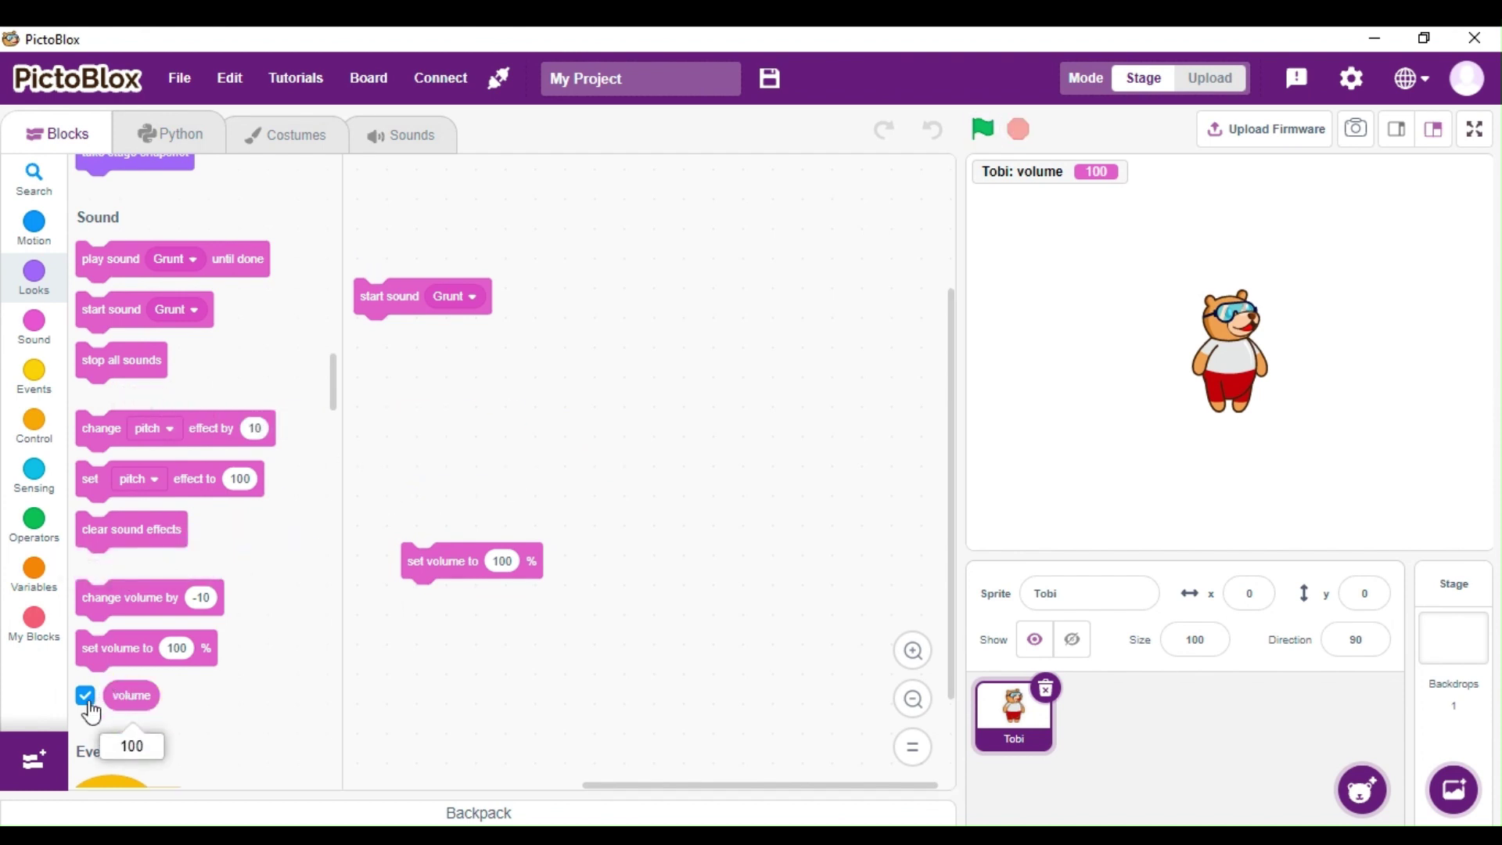
pyautogui.click(85, 696)
pyautogui.moveTo(413, 567); pyautogui.dragTo(258, 579)
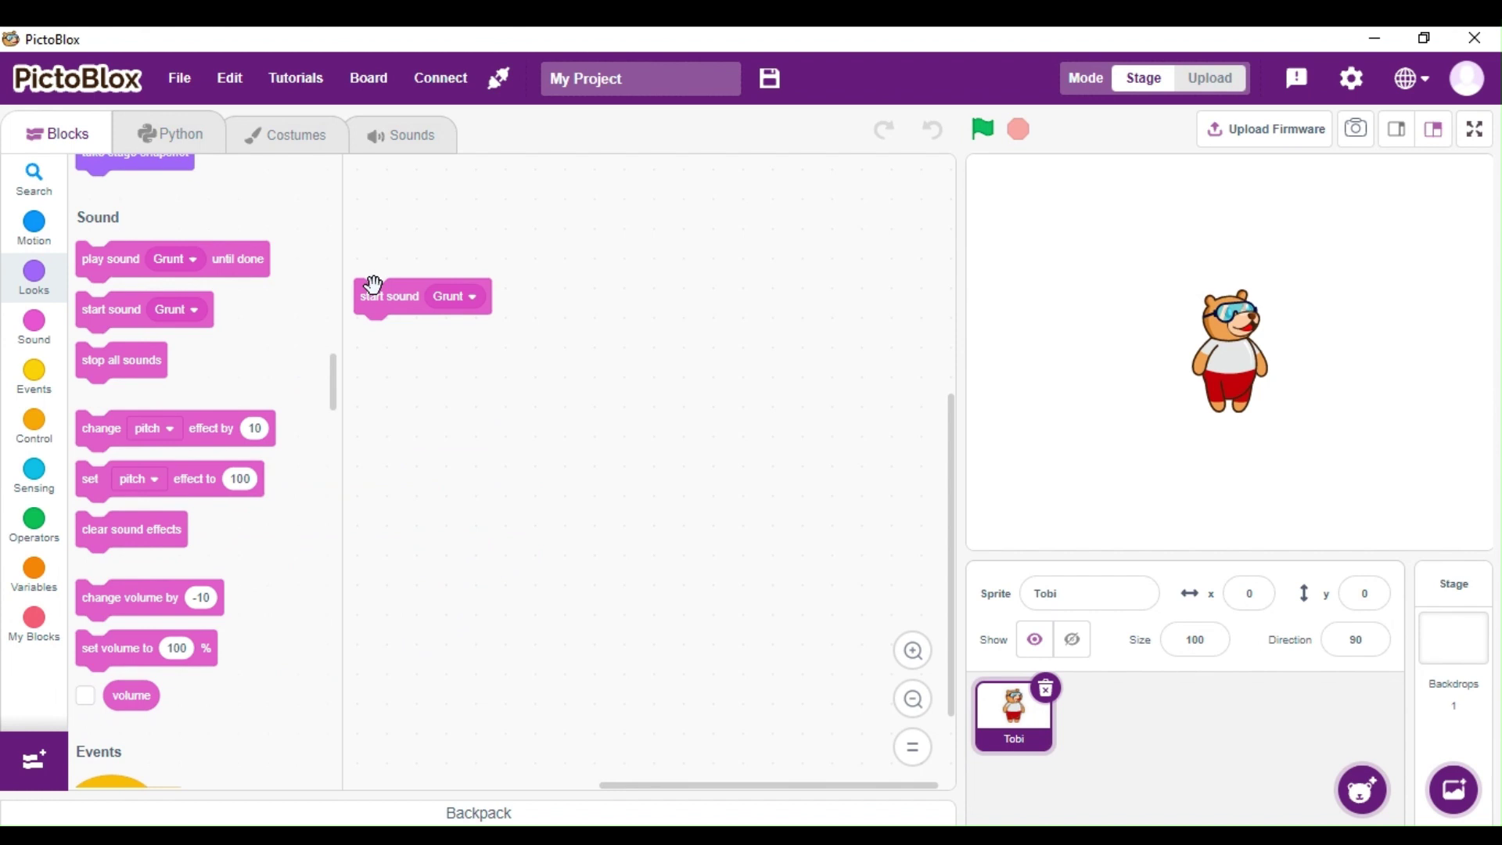
# Build a 'when loudness > 10 → start sound Grunt' script plus a loose set volume block.
pyautogui.moveTo(368, 294); pyautogui.dragTo(102, 402)
pyautogui.click(26, 390)
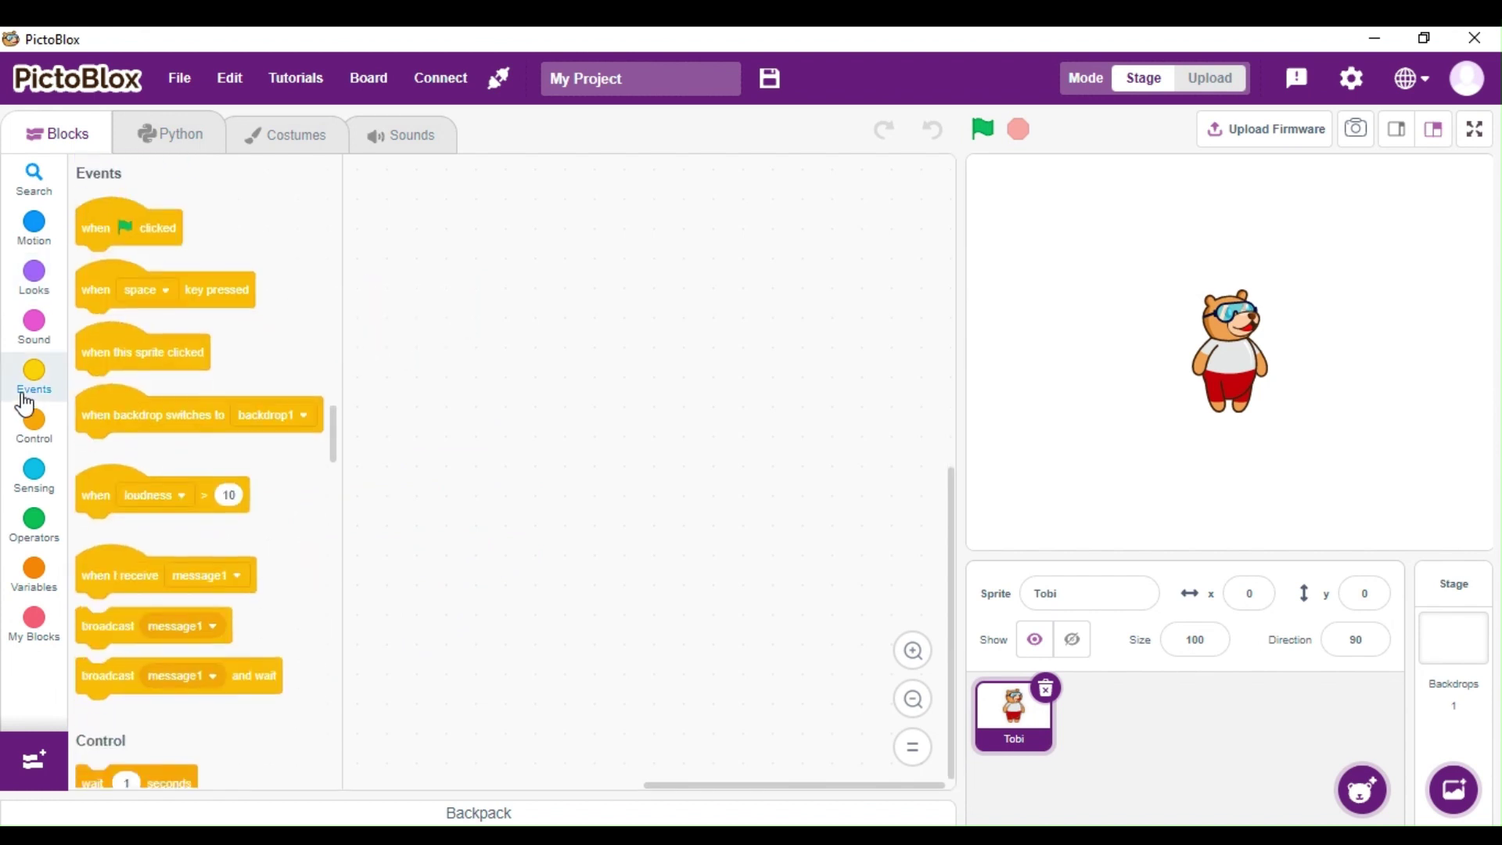
pyautogui.moveTo(106, 494); pyautogui.dragTo(450, 421)
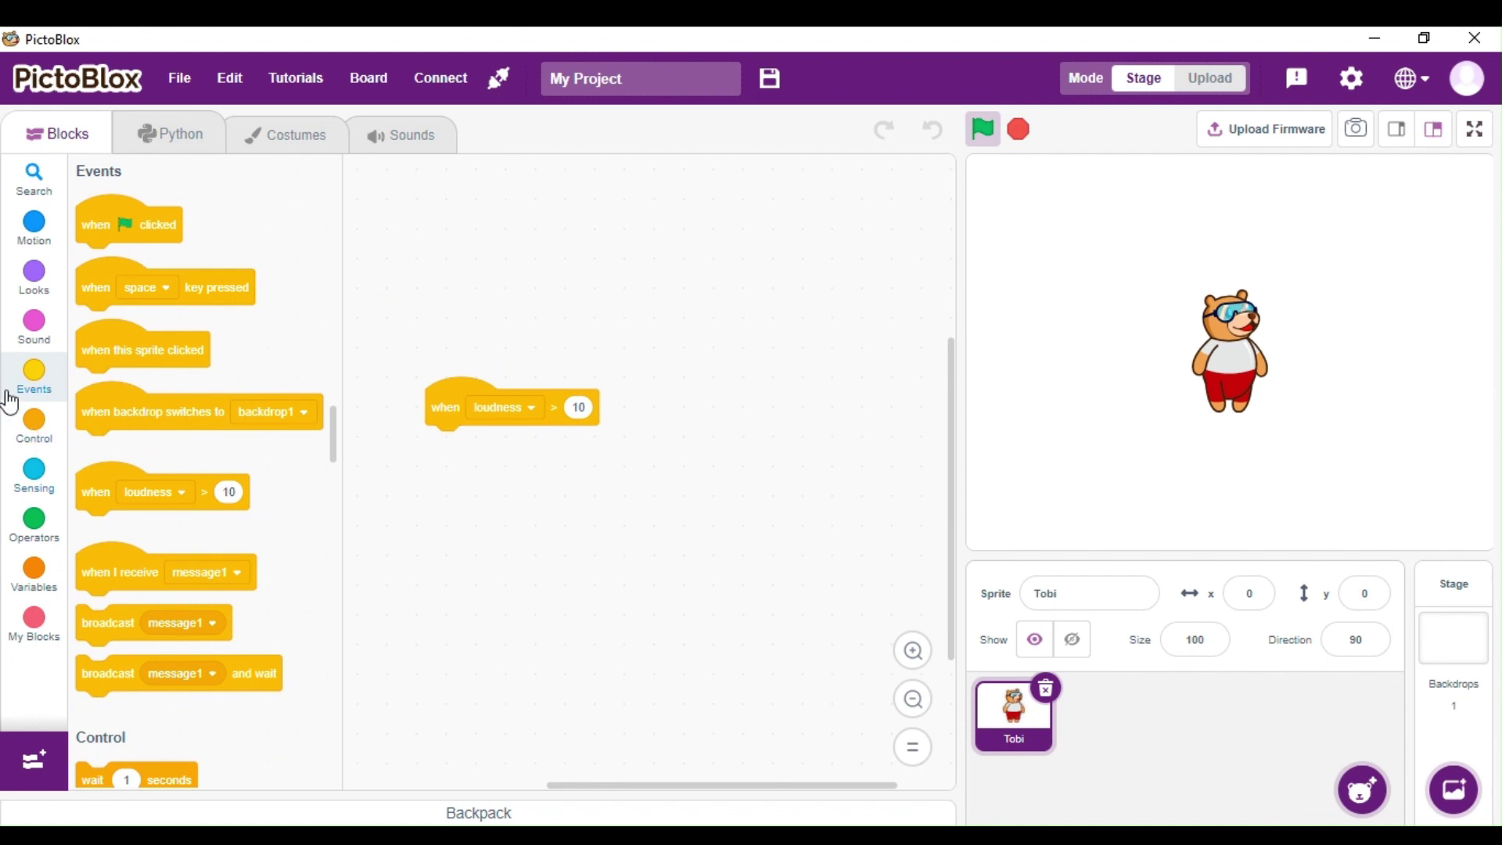
pyautogui.click(43, 336)
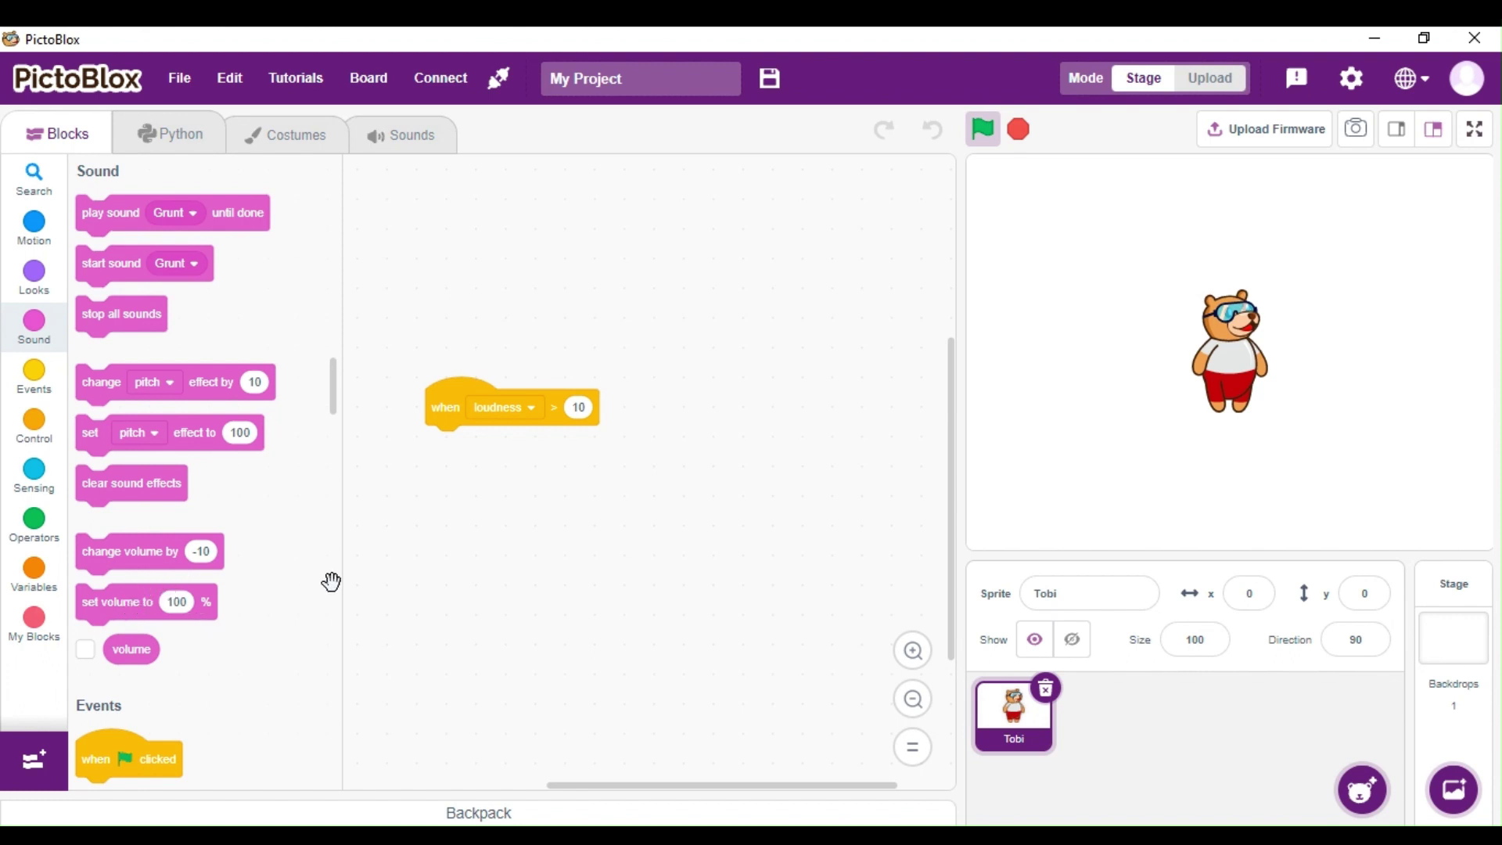
pyautogui.moveTo(132, 603); pyautogui.dragTo(459, 570)
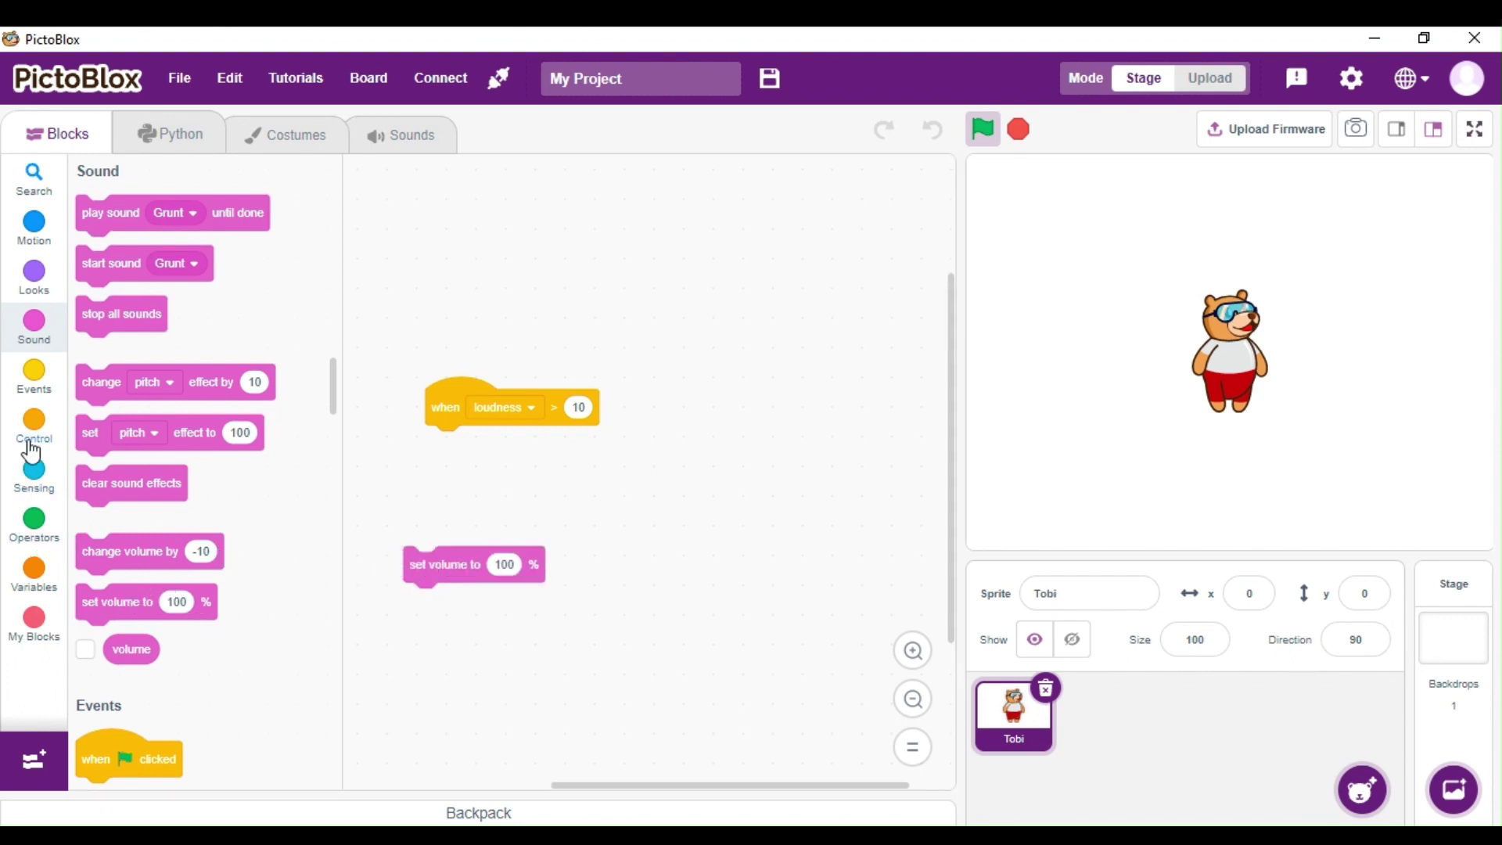
pyautogui.moveTo(104, 275); pyautogui.dragTo(465, 447)
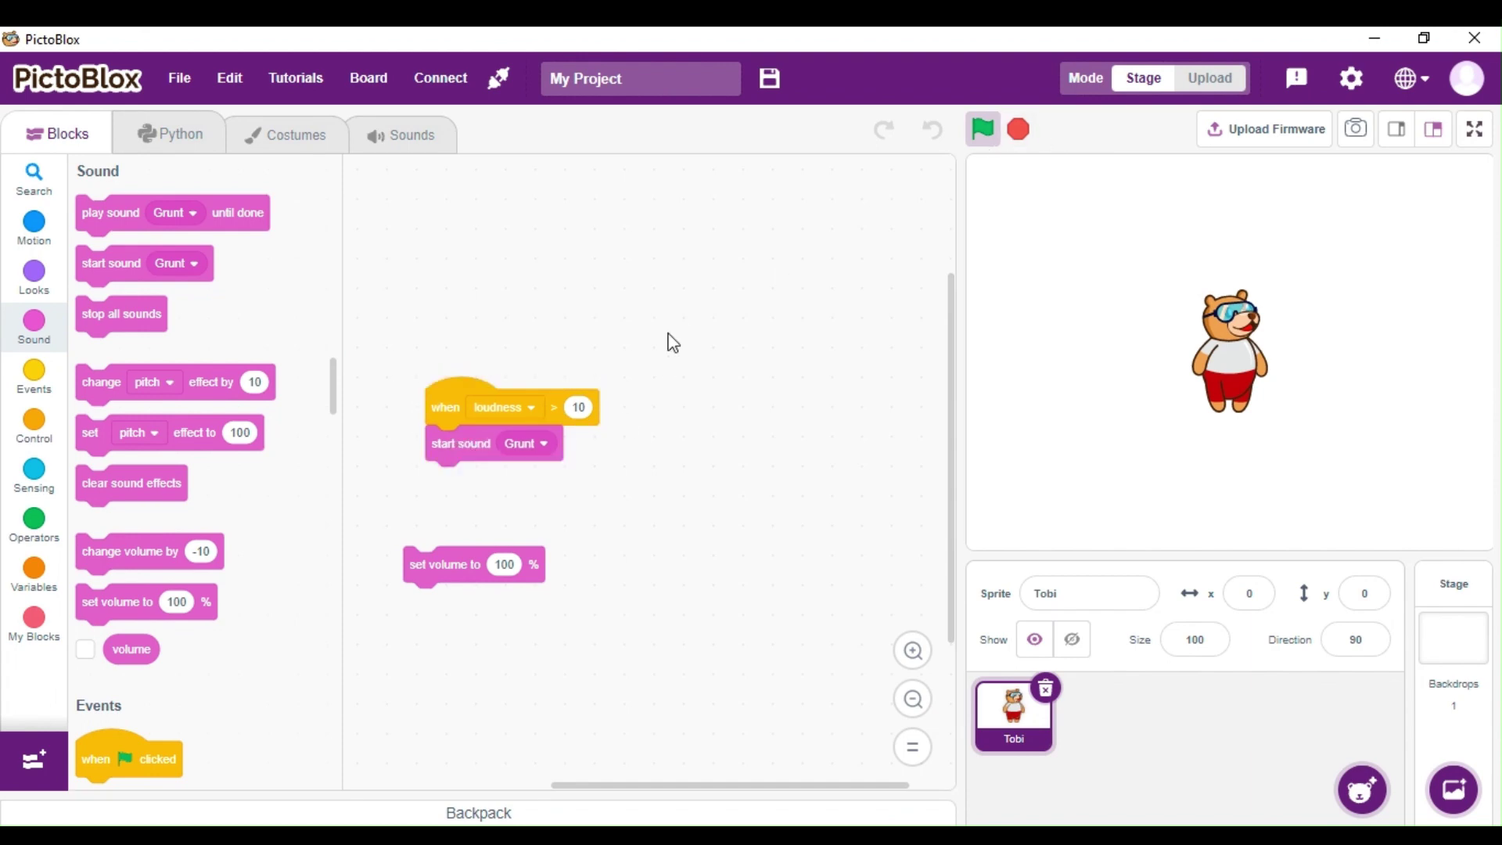
# Change the set volume block's value from 100 to 9%.
pyautogui.click(506, 566)
pyautogui.write('9')
pyautogui.rightClick(686, 597)
pyautogui.click(425, 565)
# Run the project with the green flag so the loudness trigger is live.
pyautogui.click(980, 136)
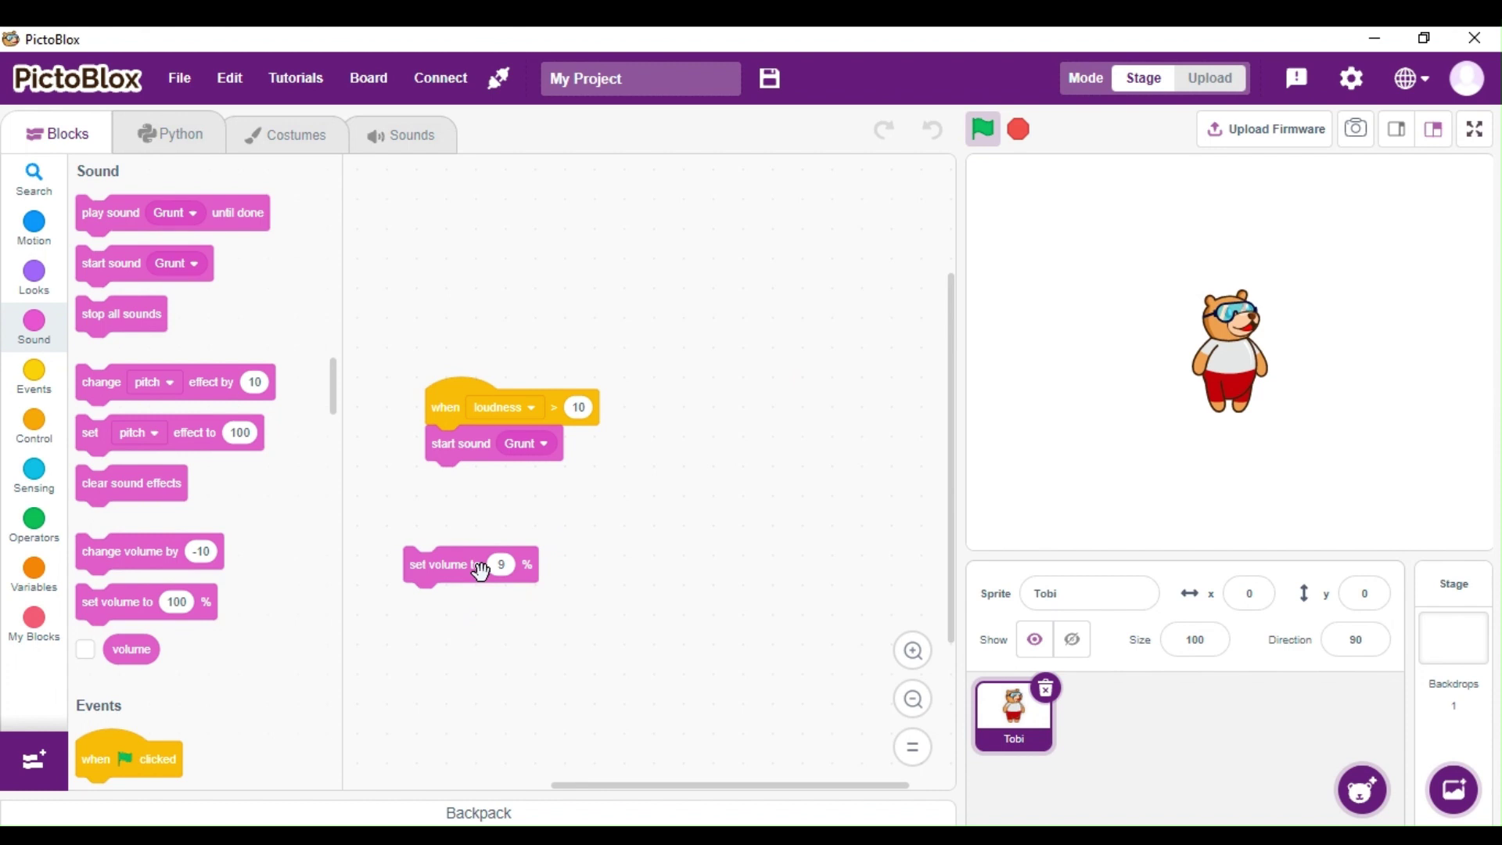